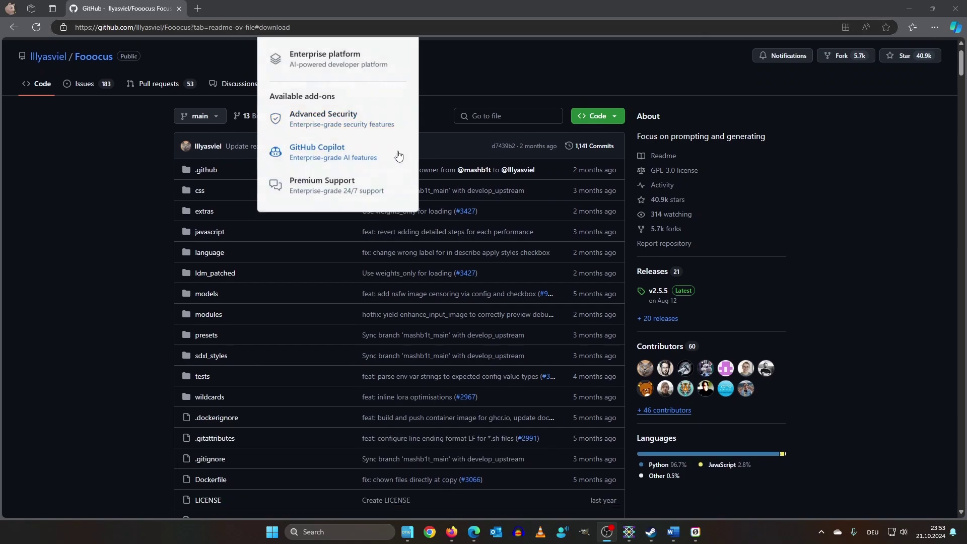
Follow the '>>> Click Here to Install Fooocus <<<' link to the README's Windows download instructions
scroll(751, 225, down, 20)
scroll(714, 171, up, 1)
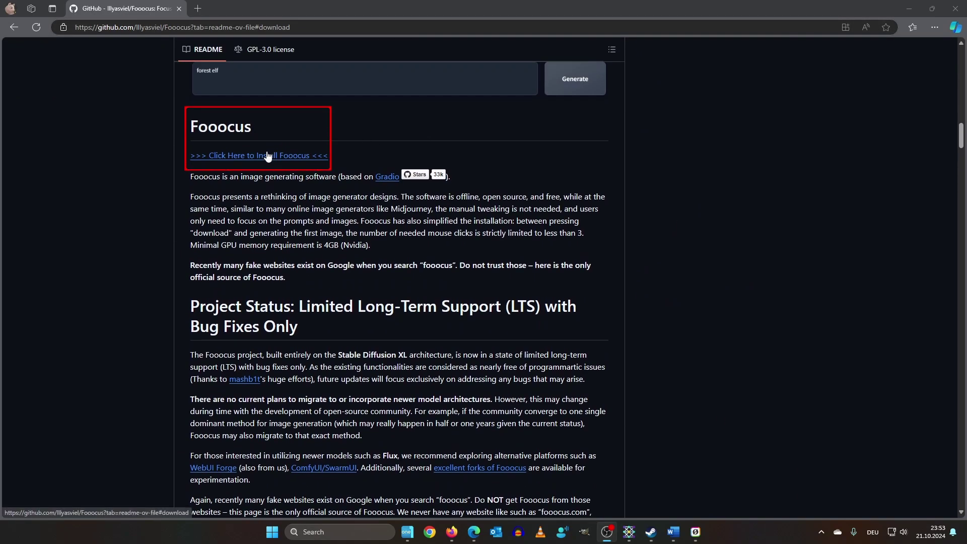
click(267, 156)
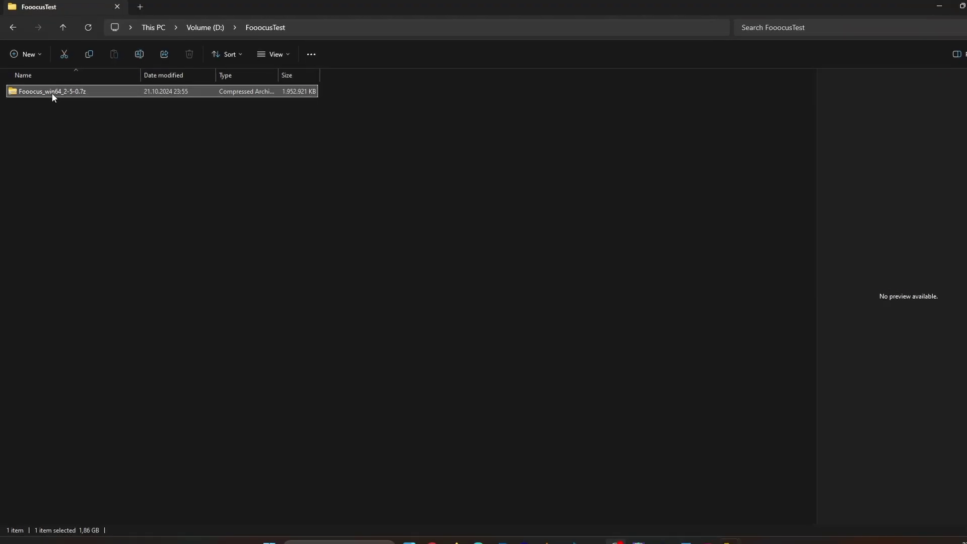
Extract the Fooocus_win64_2-5-0 archive into the suggested folder and launch run.bat
right_click(51, 92)
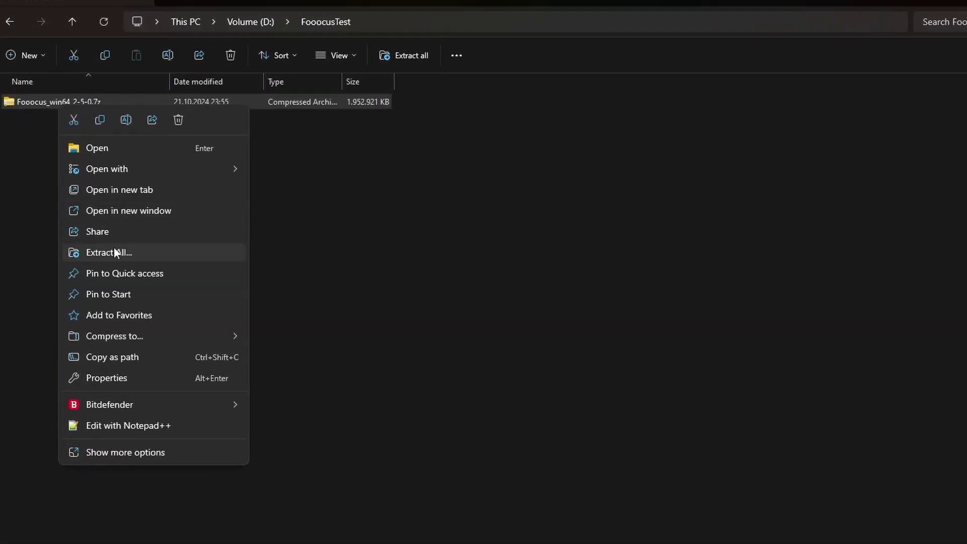
click(114, 250)
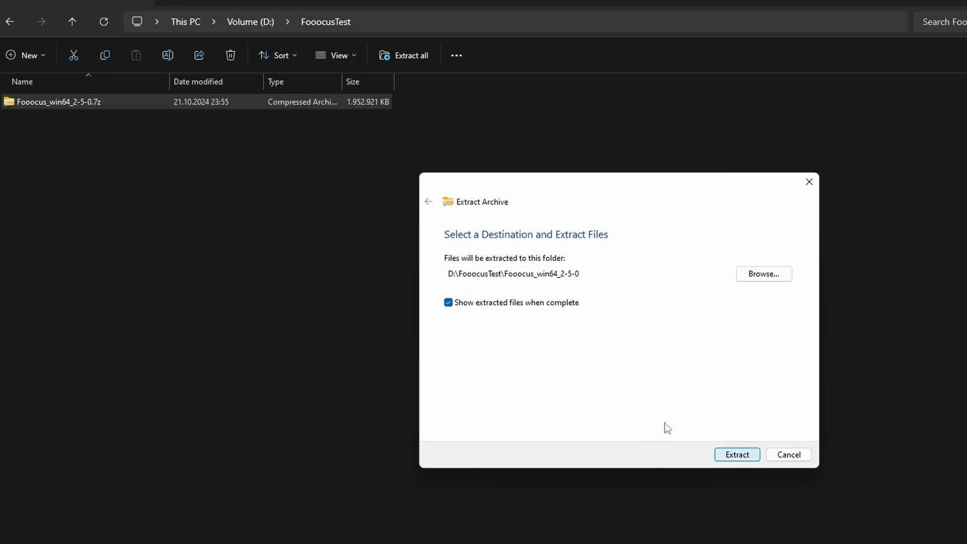
click(737, 455)
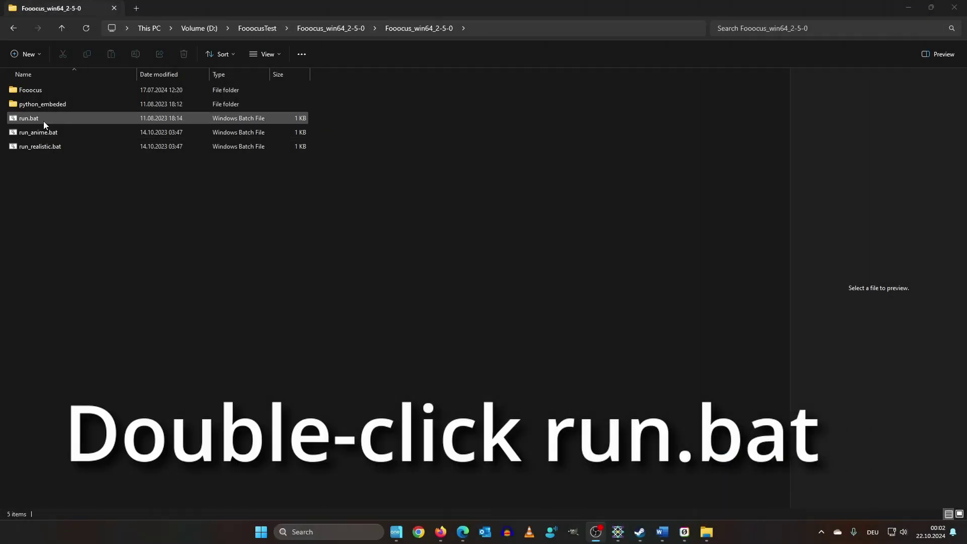
double_click(43, 121)
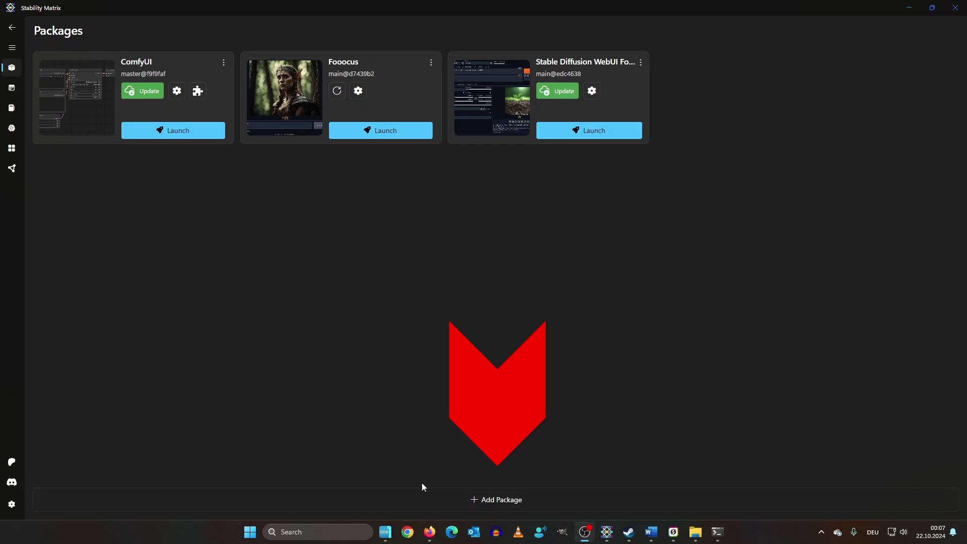
Add the Fooocus package with display name Fooocus2 and install it
click(409, 498)
scroll(408, 386, down, 1)
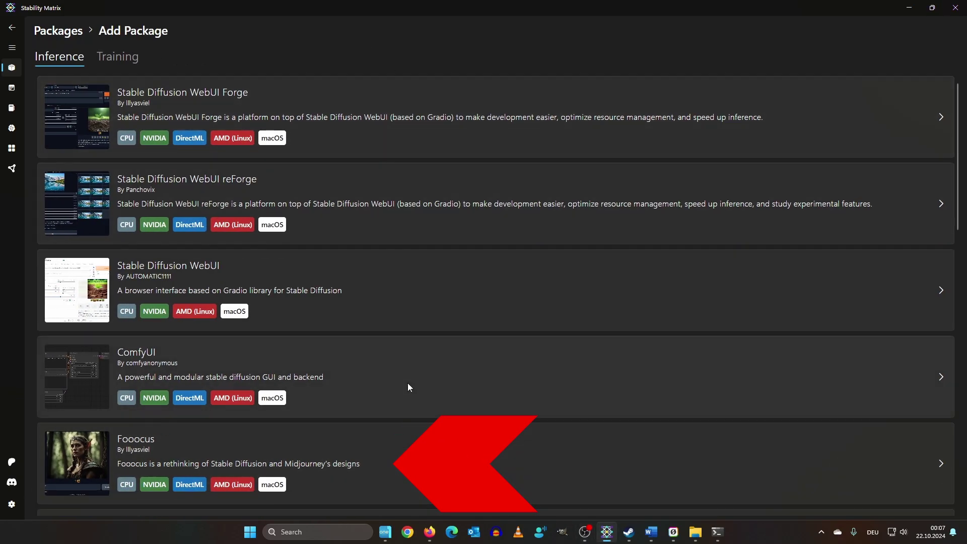
click(461, 457)
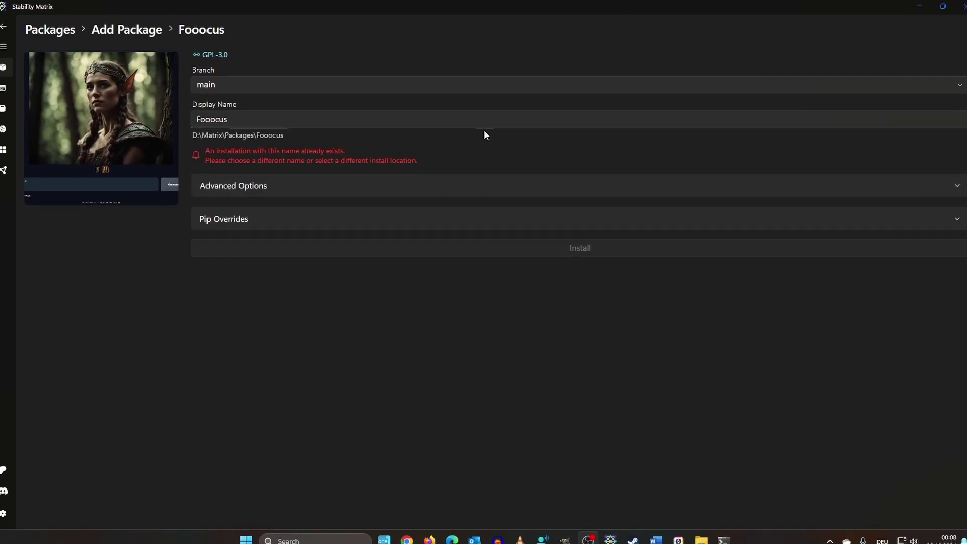
click(244, 130)
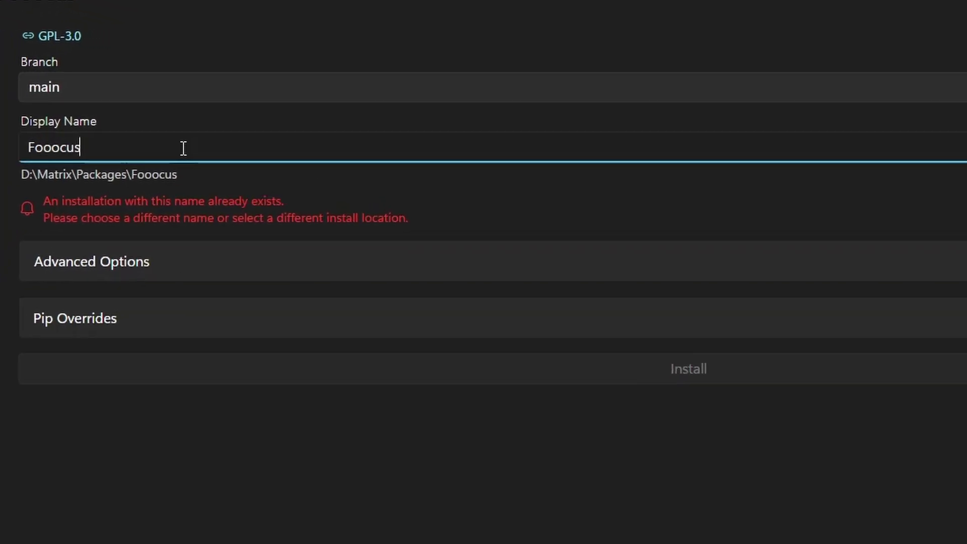
text(2)
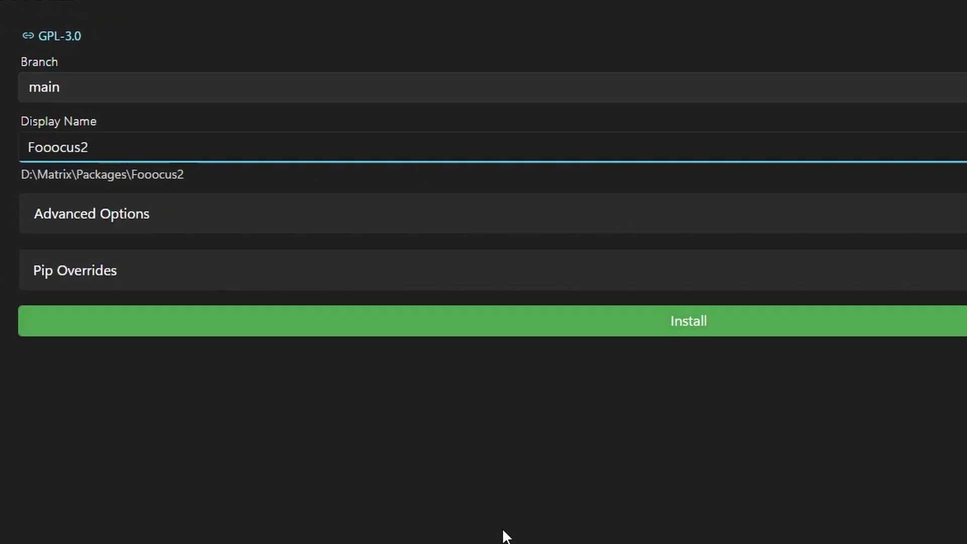
click(700, 322)
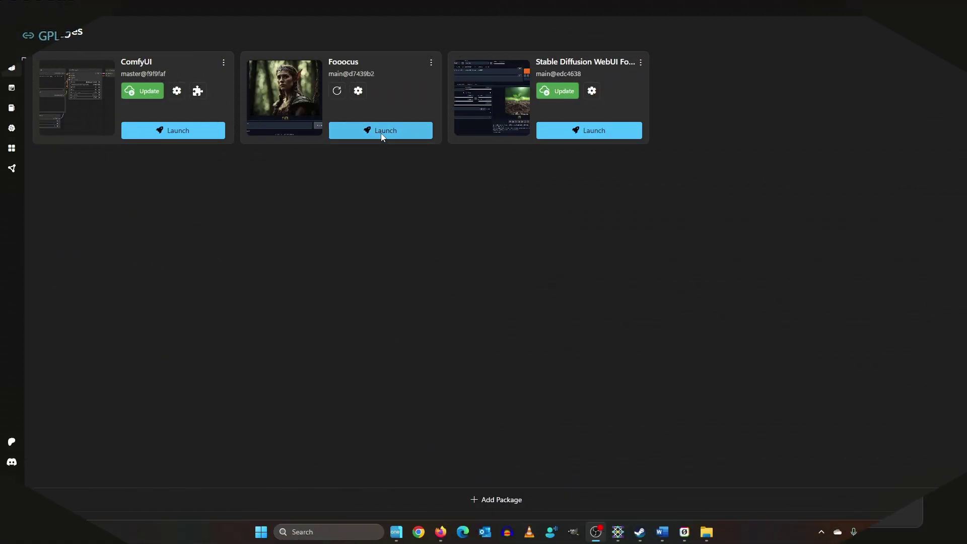
Launch the Fooocus package and enter the prompt 'image of a cute robot'
click(382, 136)
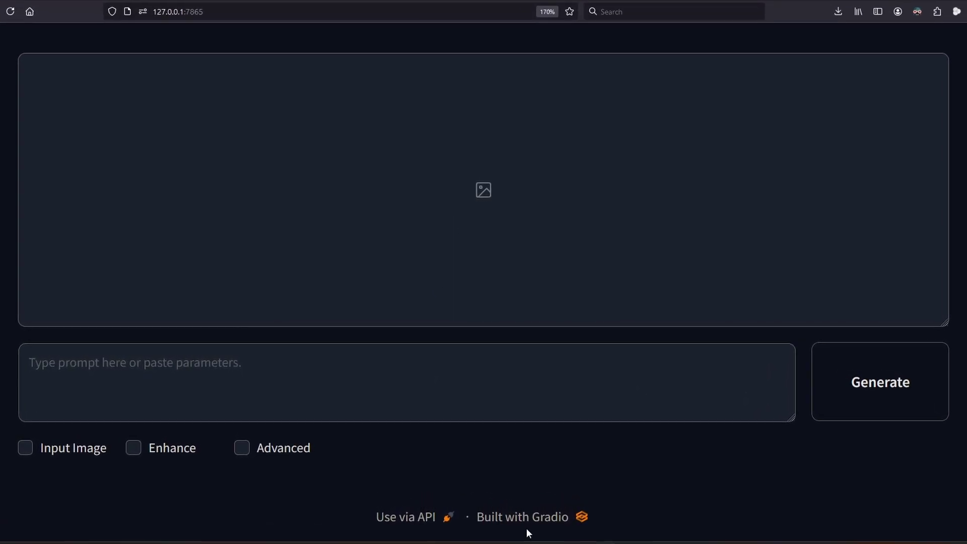
click(184, 383)
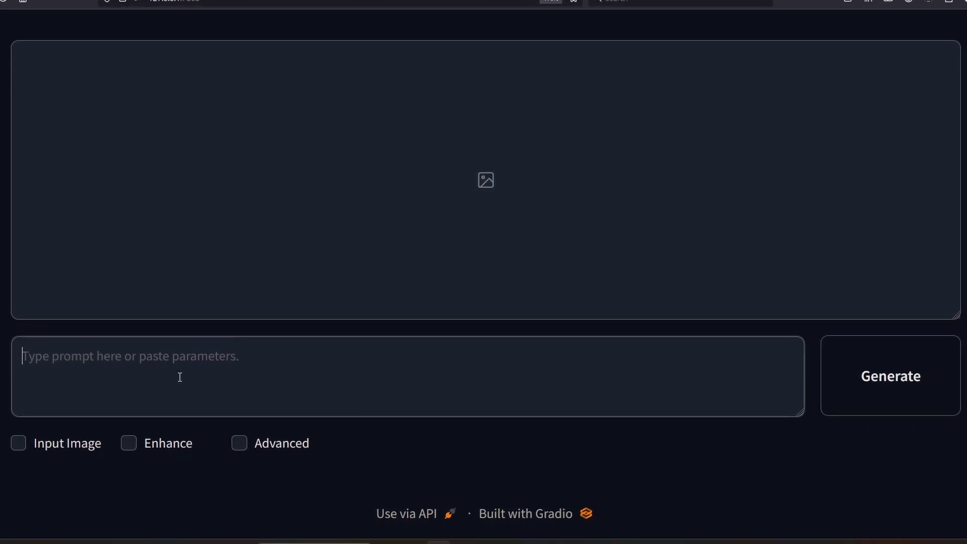
text(image of a cu)
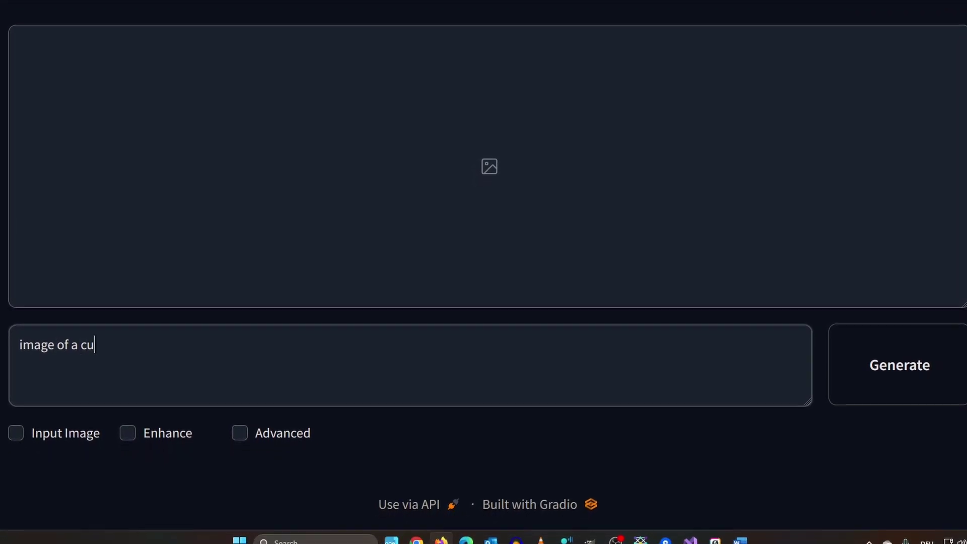
text(te robot)
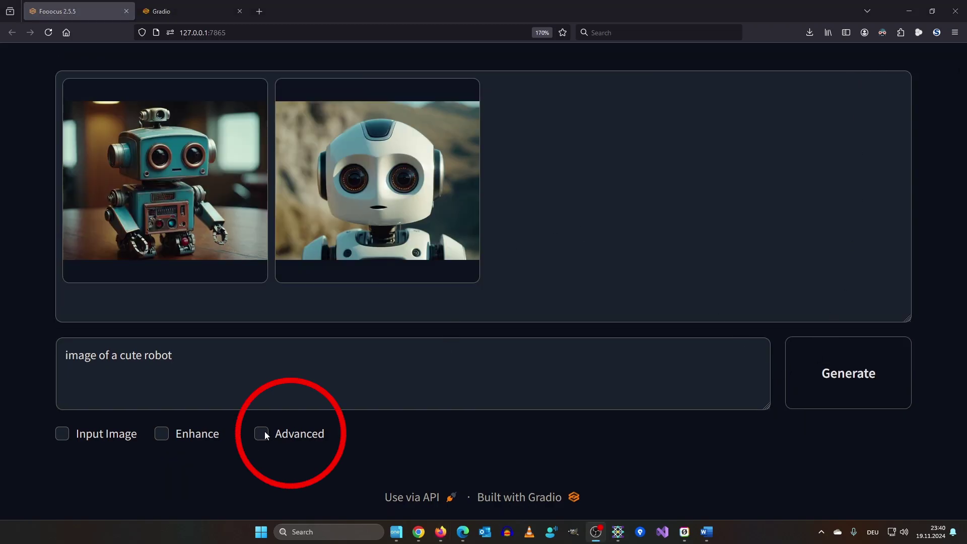
Enable Advanced settings, keep the initial preset, and generate the robot images at Quality performance
click(263, 433)
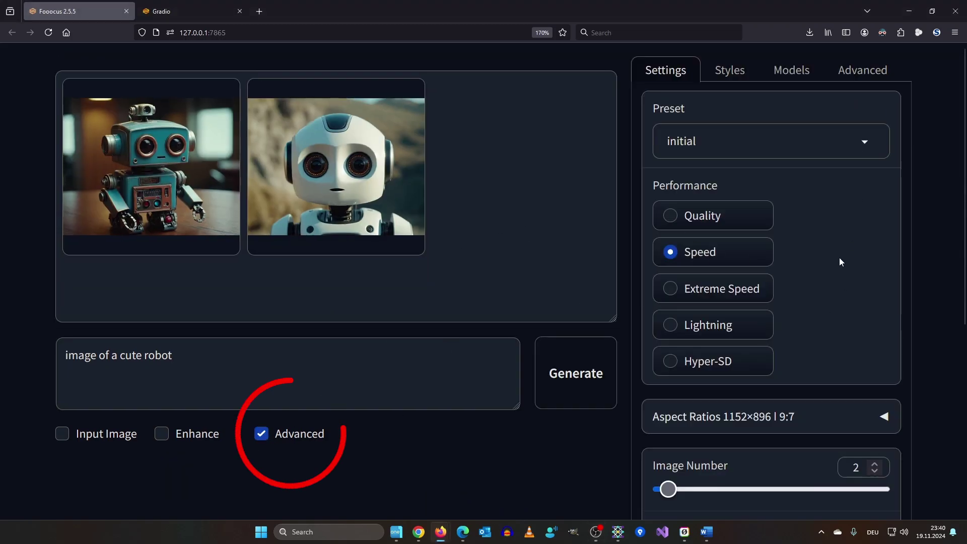
scroll(783, 184, down, 2)
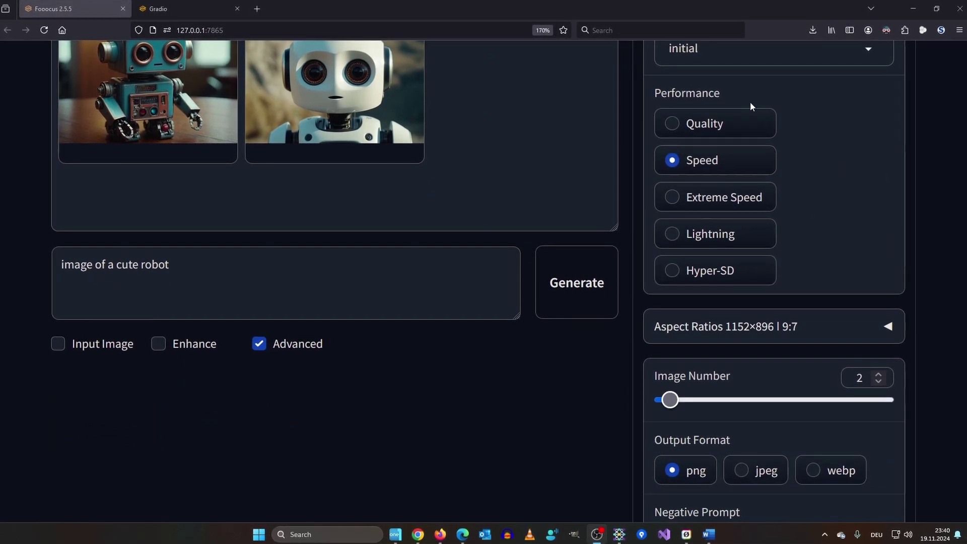
scroll(806, 151, up, 2)
click(761, 137)
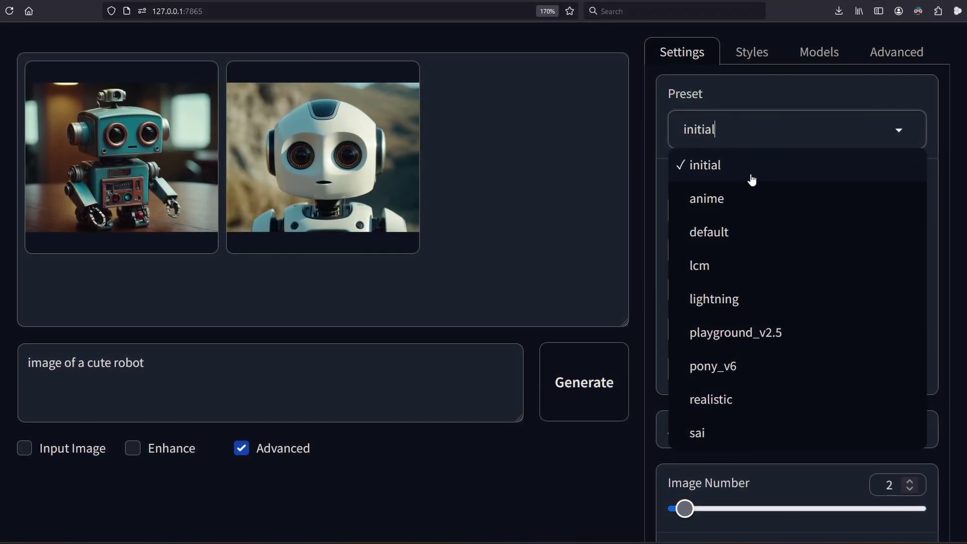
key(Escape)
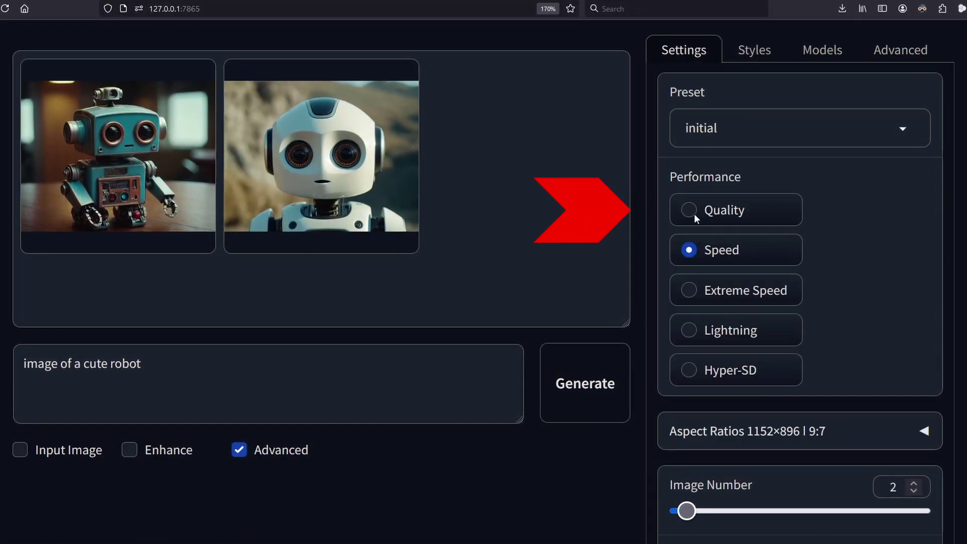
click(690, 208)
click(585, 383)
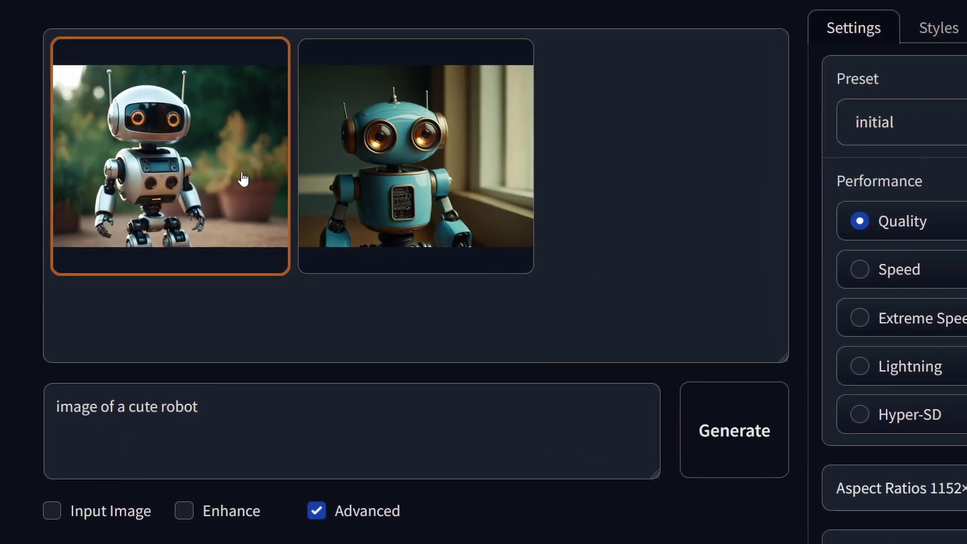
Browse the two robot results, ending on the silver robot image
click(538, 118)
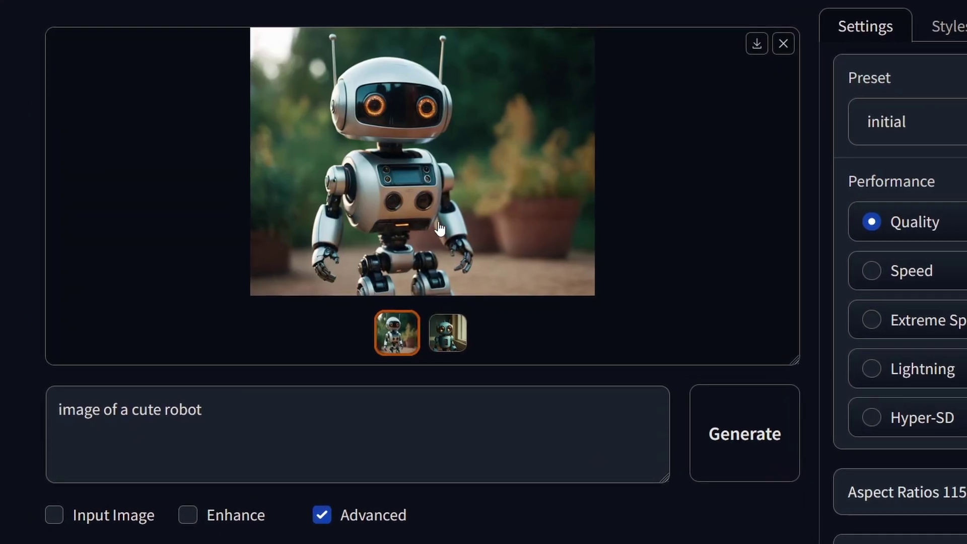
click(448, 333)
click(397, 333)
click(447, 333)
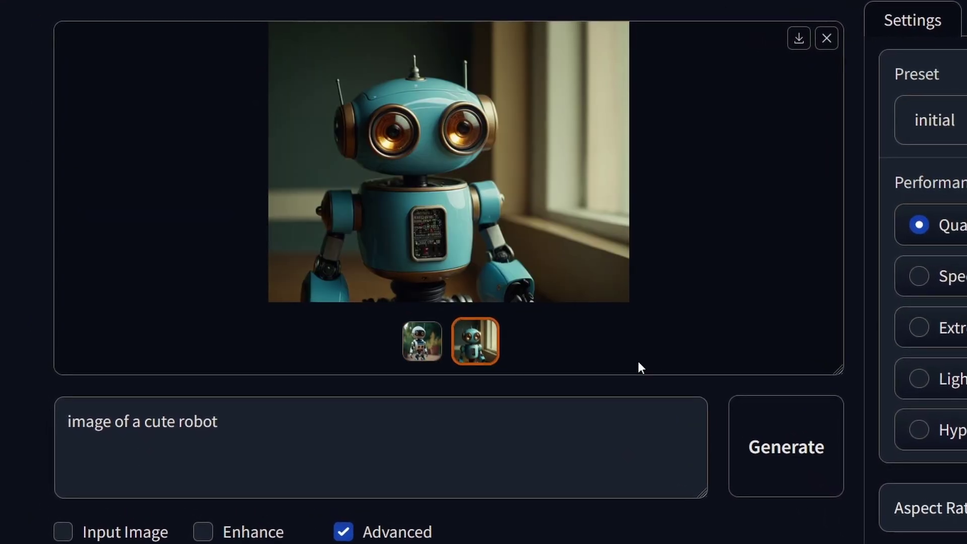
click(422, 341)
click(505, 465)
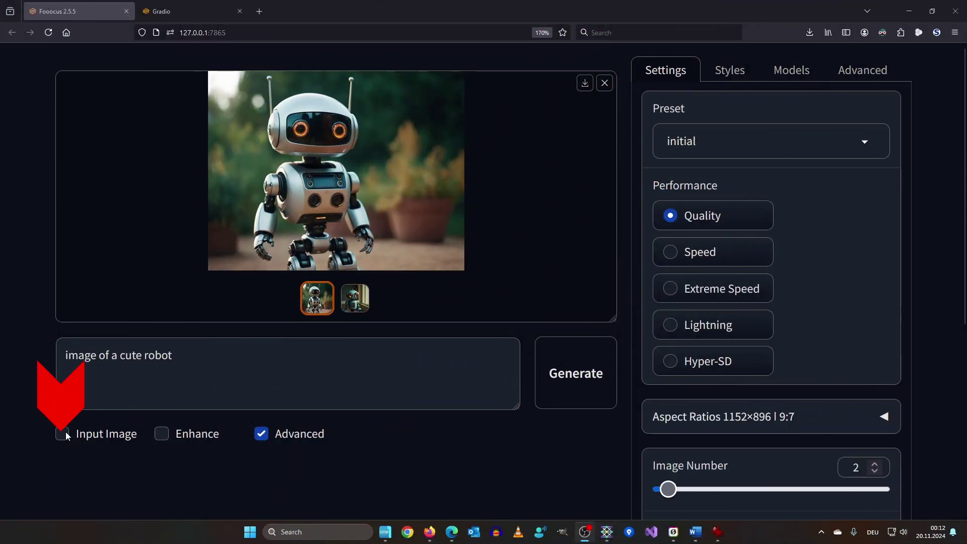
Enable Input Image to reveal the Inpaint or Outpaint options
click(62, 433)
scroll(237, 372, down, 5)
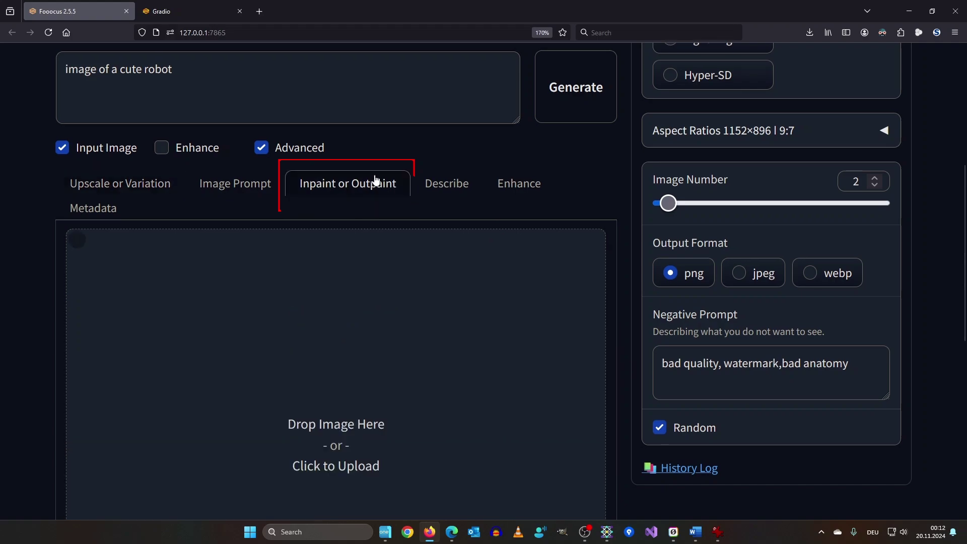
scroll(329, 299, down, 3)
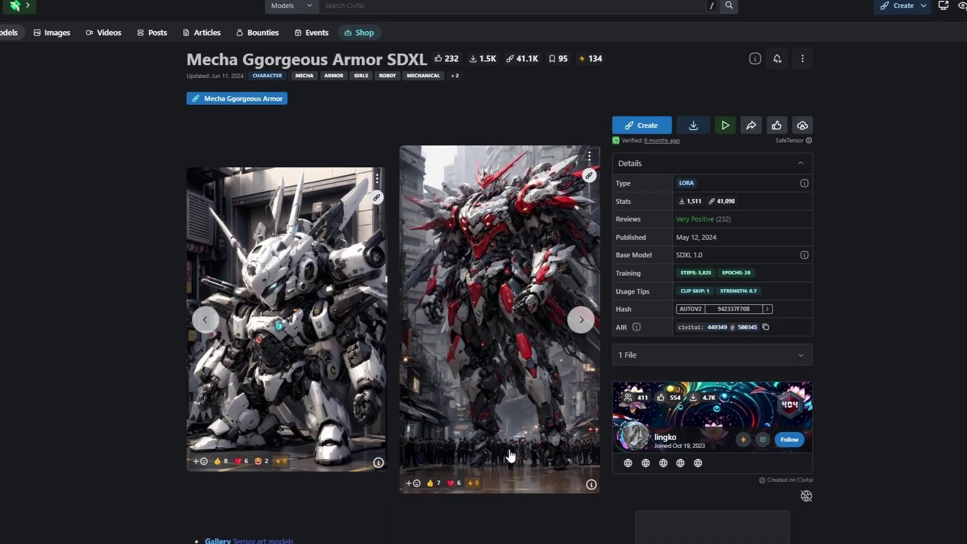
Browse the Mecha Ggorgeous Armor SDXL LoRA example images on Civitai
click(439, 524)
click(597, 325)
click(596, 325)
click(596, 324)
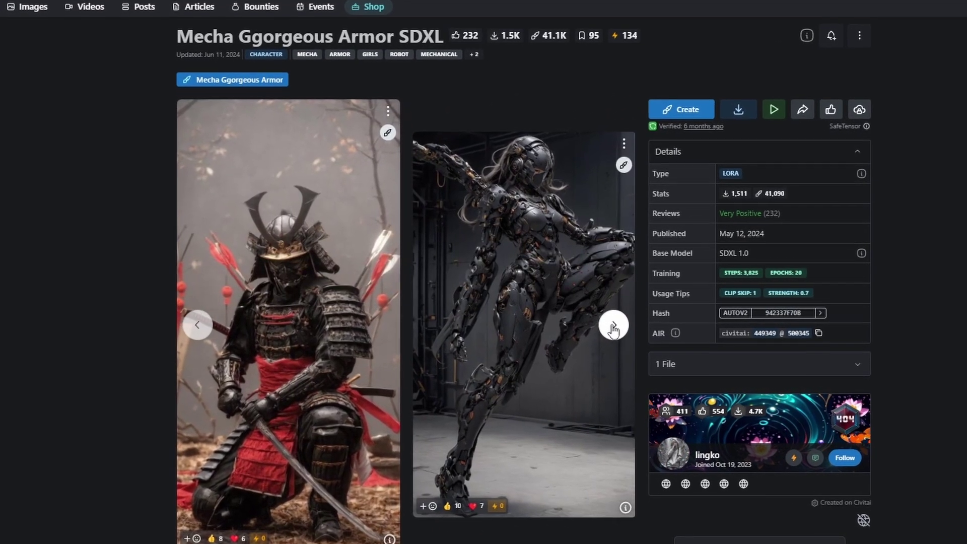
click(596, 325)
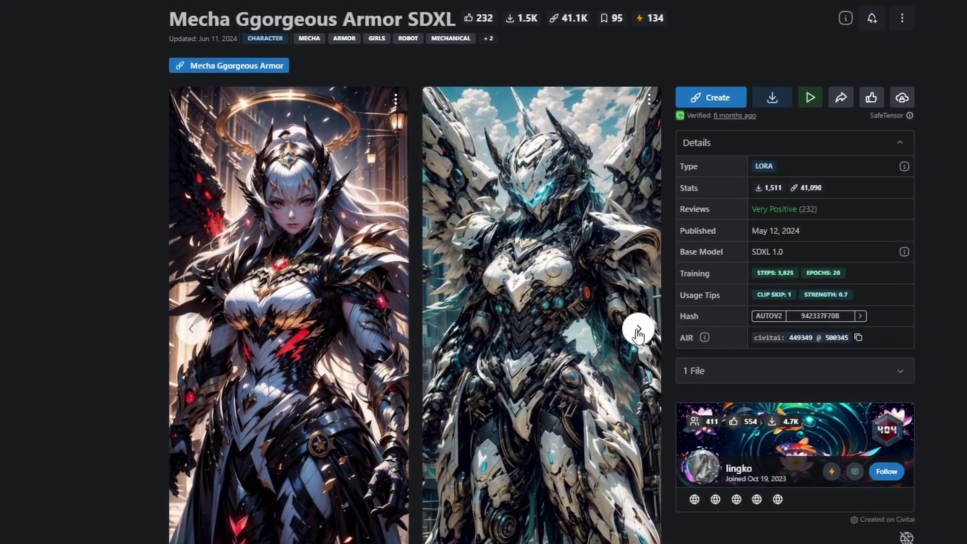
click(630, 330)
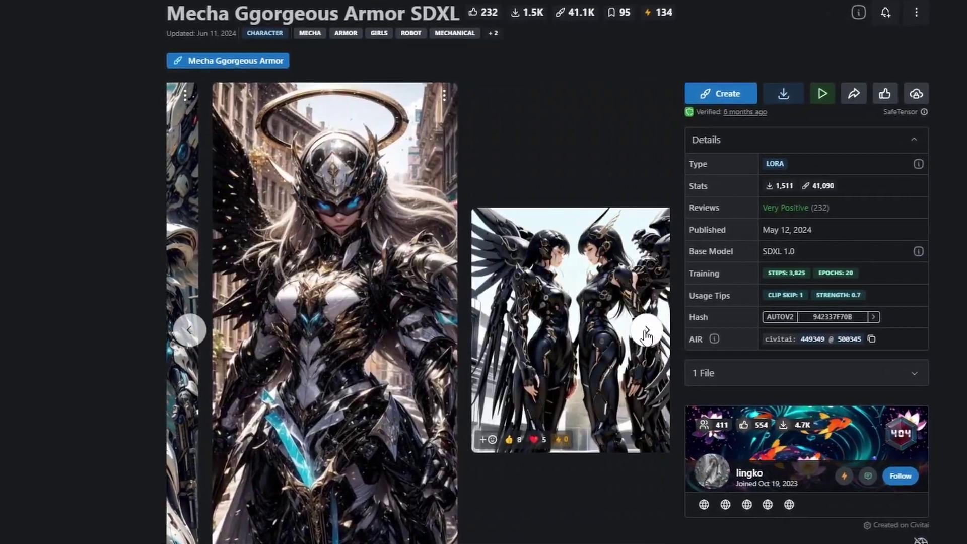
click(630, 330)
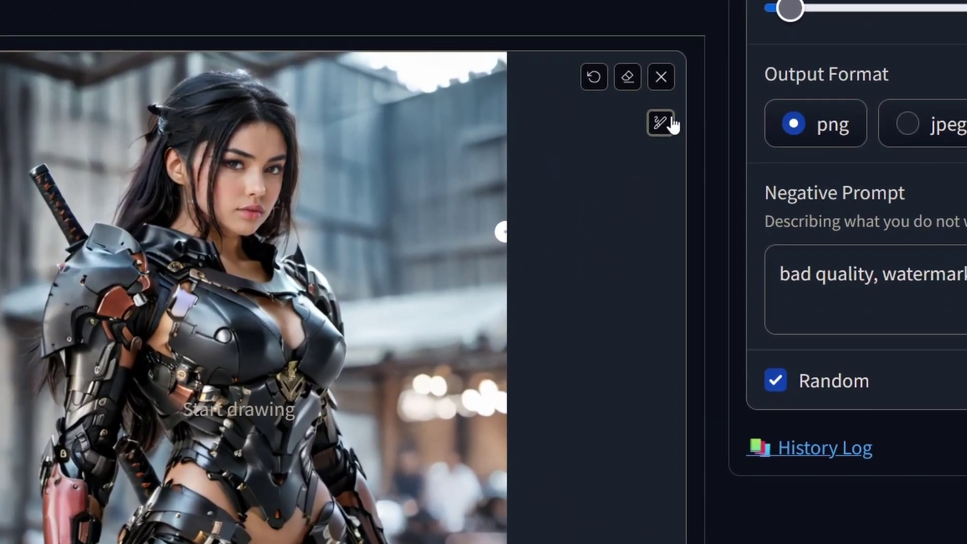
Enlarge the inpaint masking brush and expand the canvas to fullscreen with S
click(636, 145)
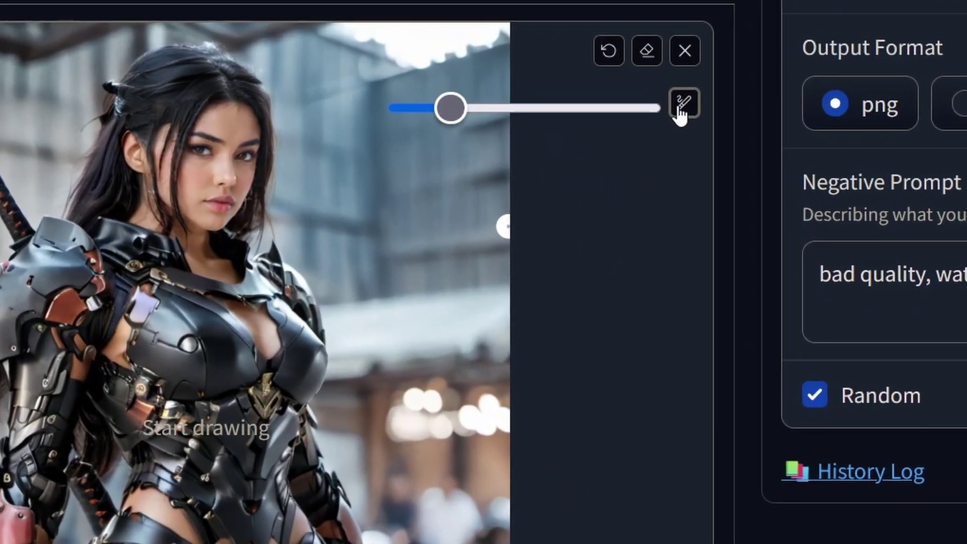
drag(468, 156, 493, 147)
drag(481, 107, 438, 108)
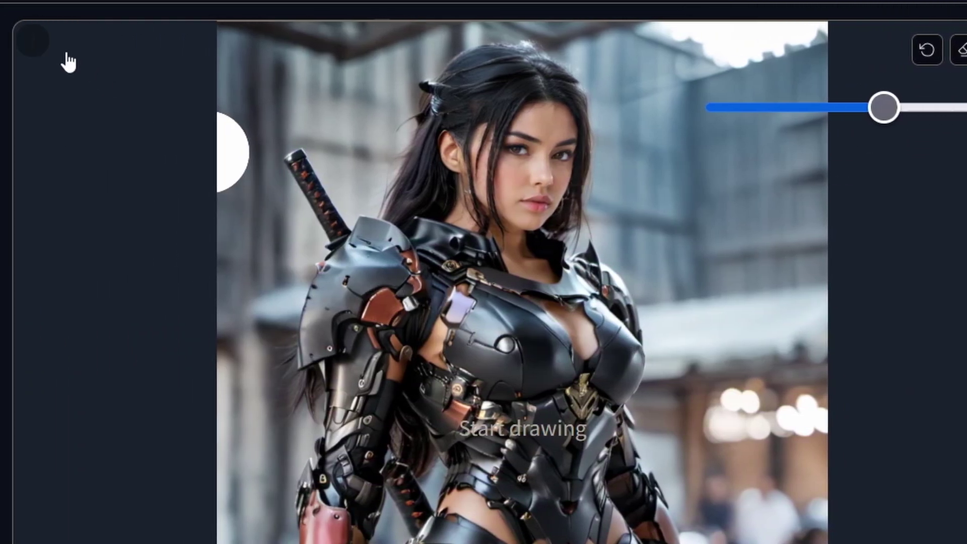
mouse_move(46, 42)
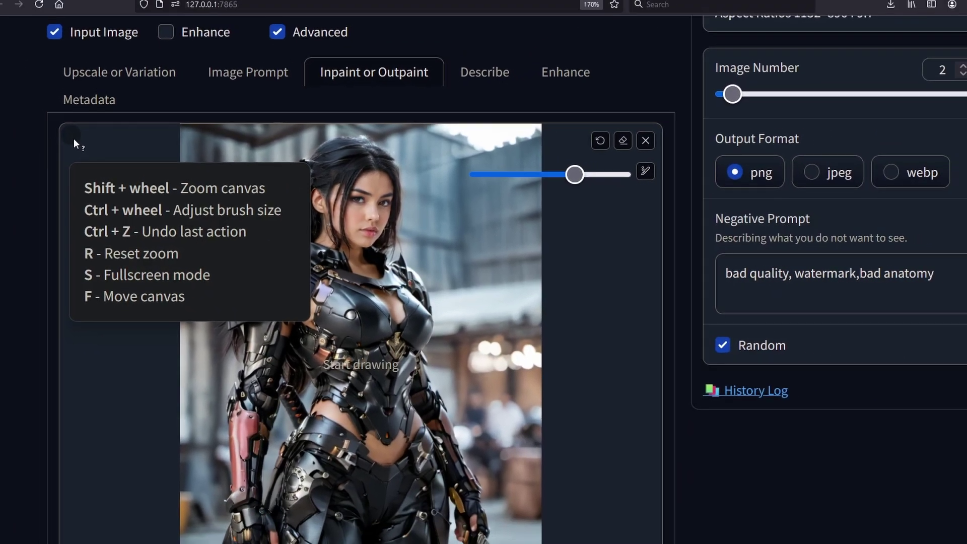
key(s)
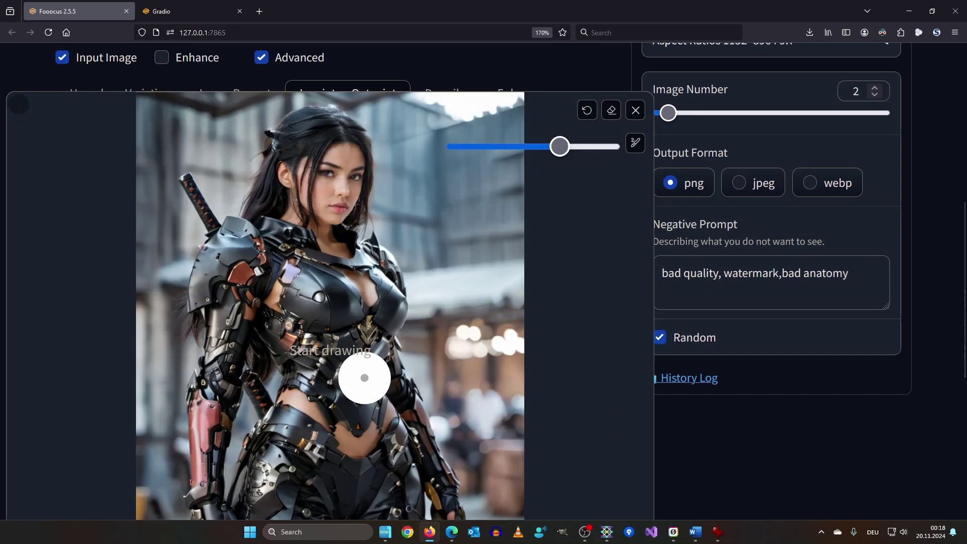
scroll(411, 332, up, 4)
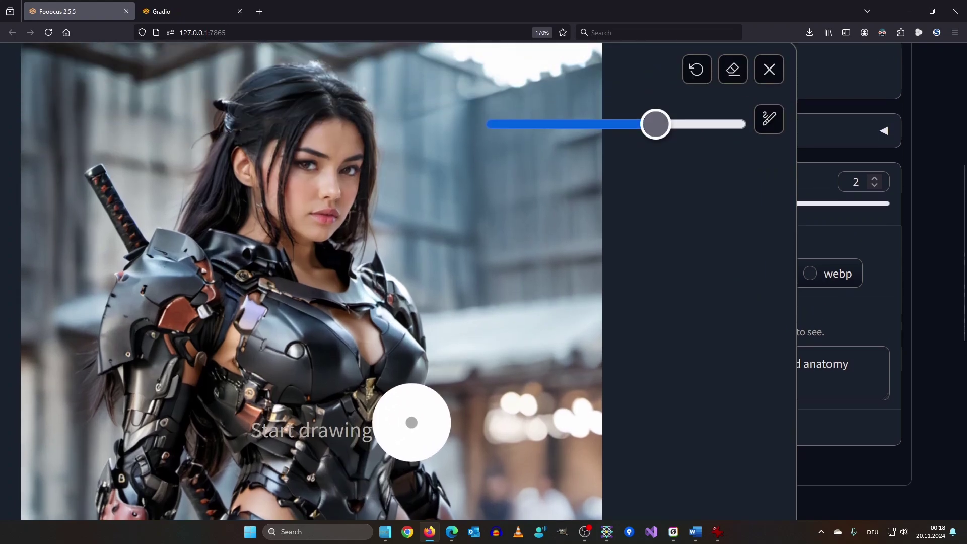
Exit fullscreen and set the inpaint method to Improve Detail (face, hand, eyes, etc.)
key(s)
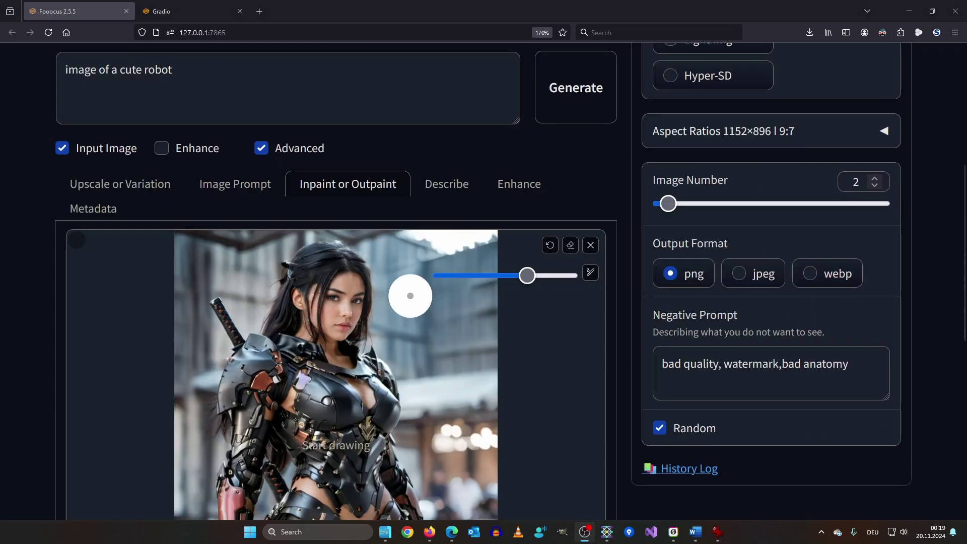
scroll(435, 232, down, 5)
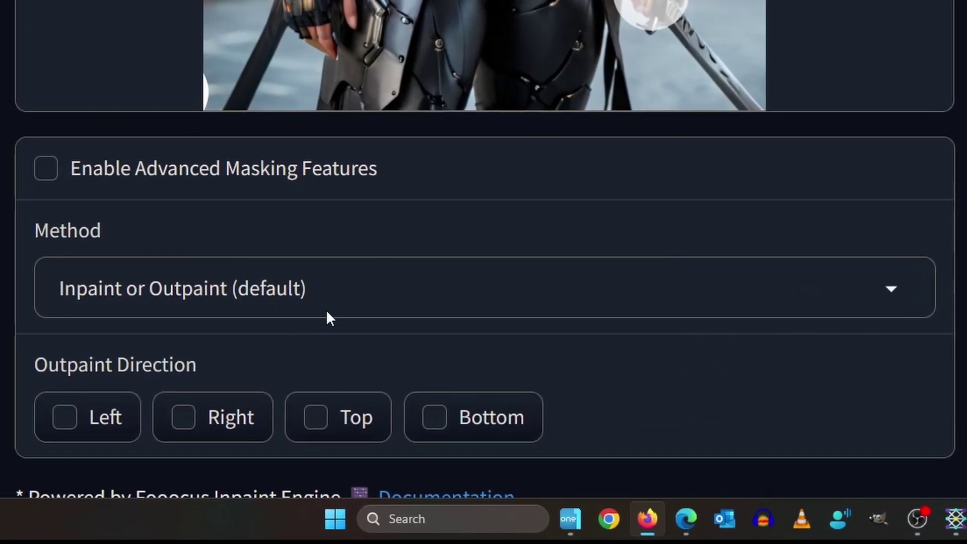
scroll(327, 312, down, 3)
click(282, 171)
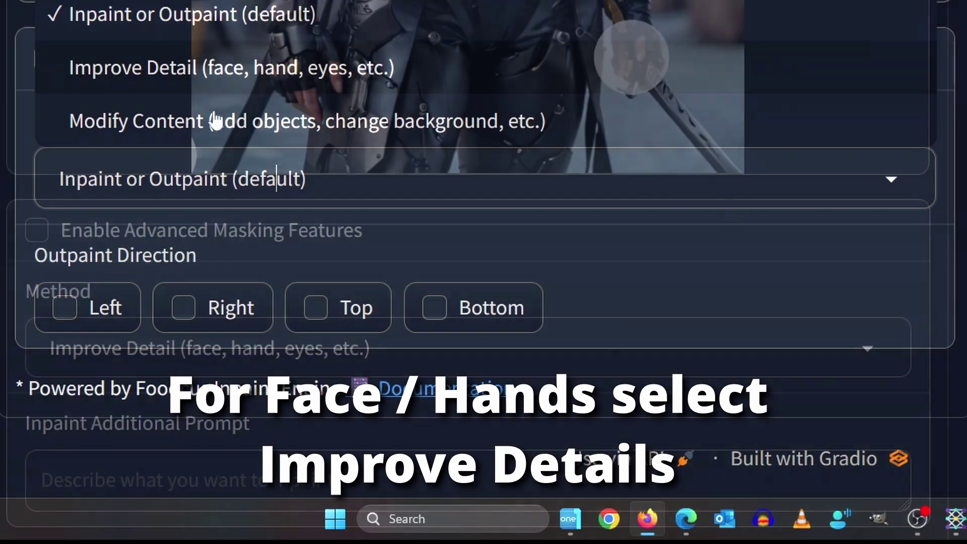
click(190, 76)
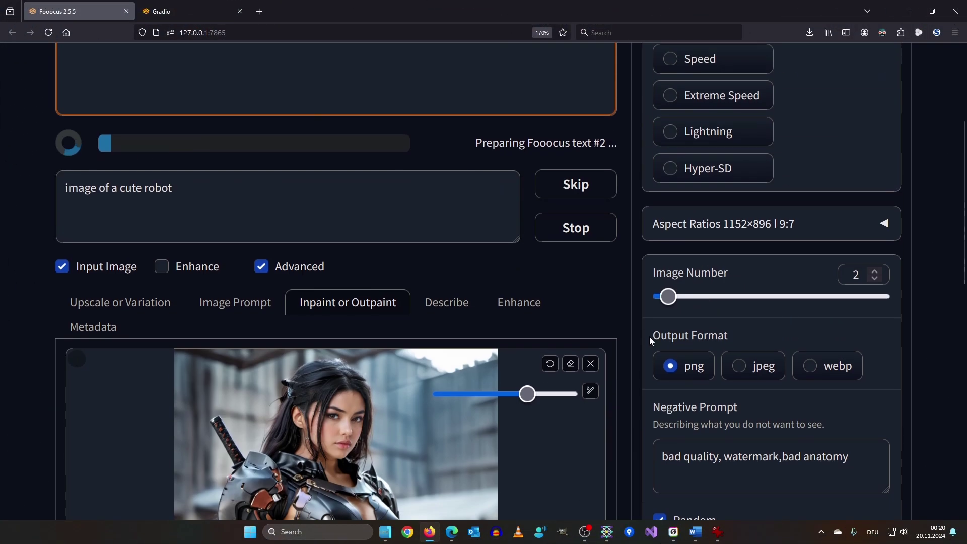
scroll(460, 247, up, 4)
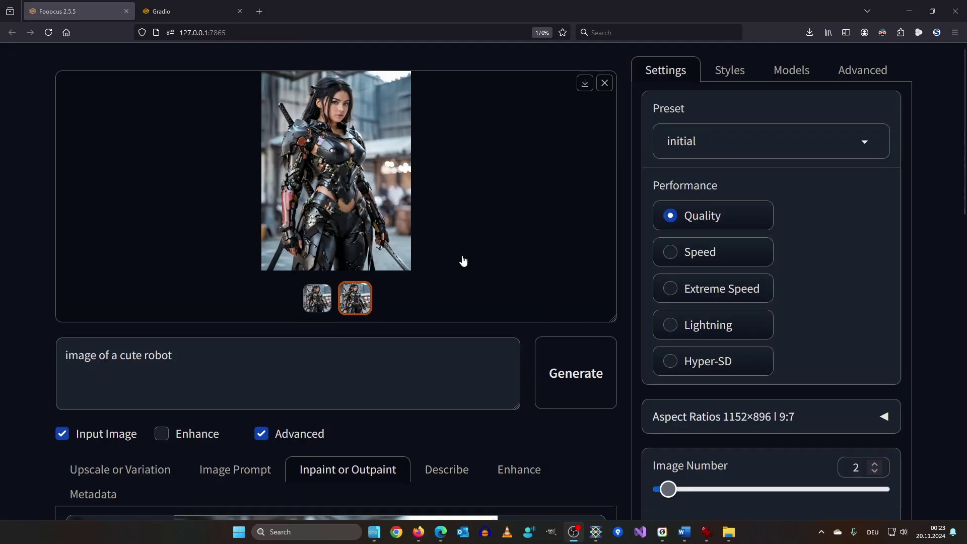
Drag the second generated armored-woman image onto the inpaint canvas
scroll(464, 260, down, 3)
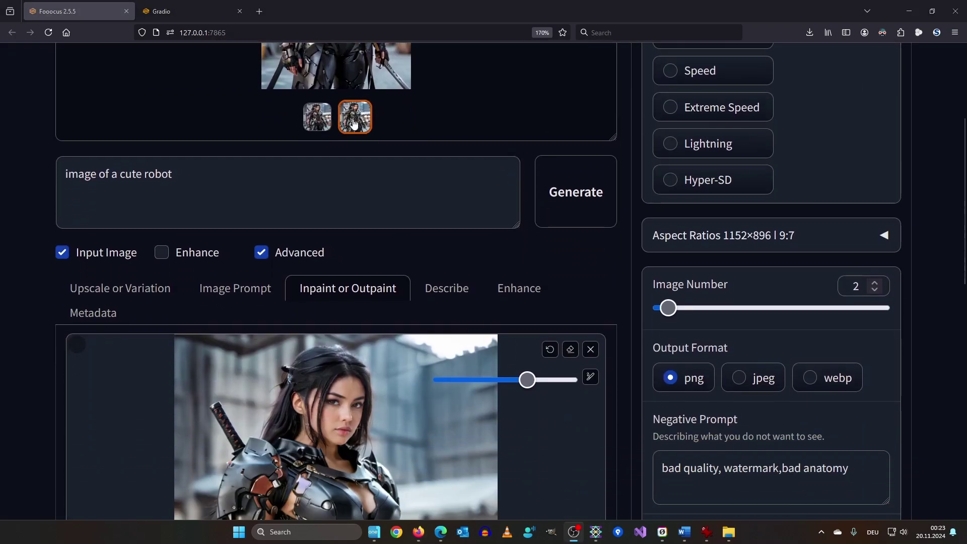
drag(362, 421, 362, 422)
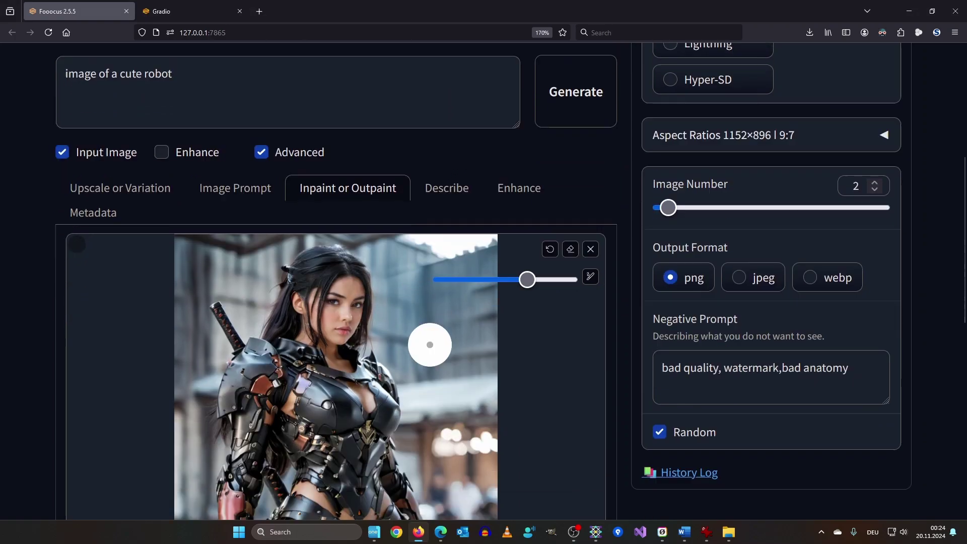
scroll(427, 346, down, 5)
scroll(542, 321, up, 2)
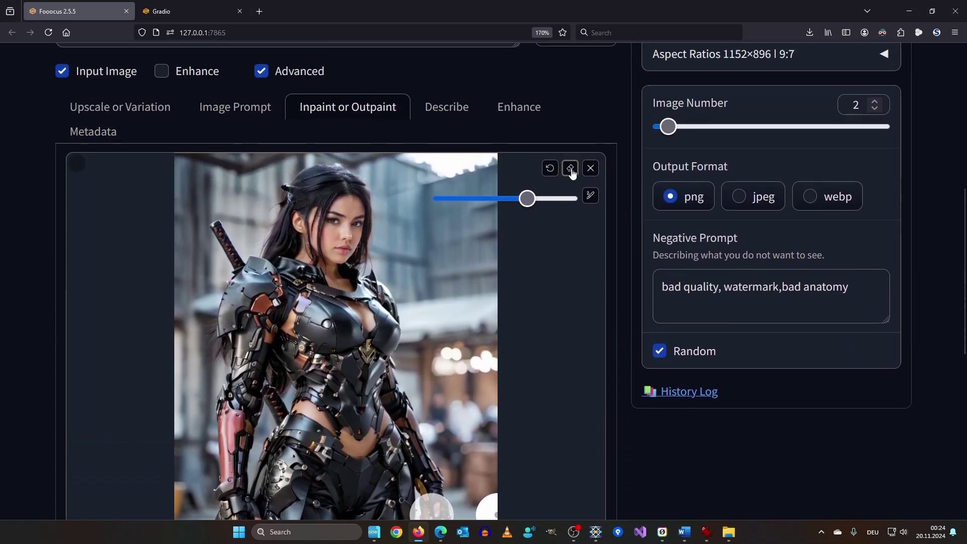
scroll(508, 308, down, 3)
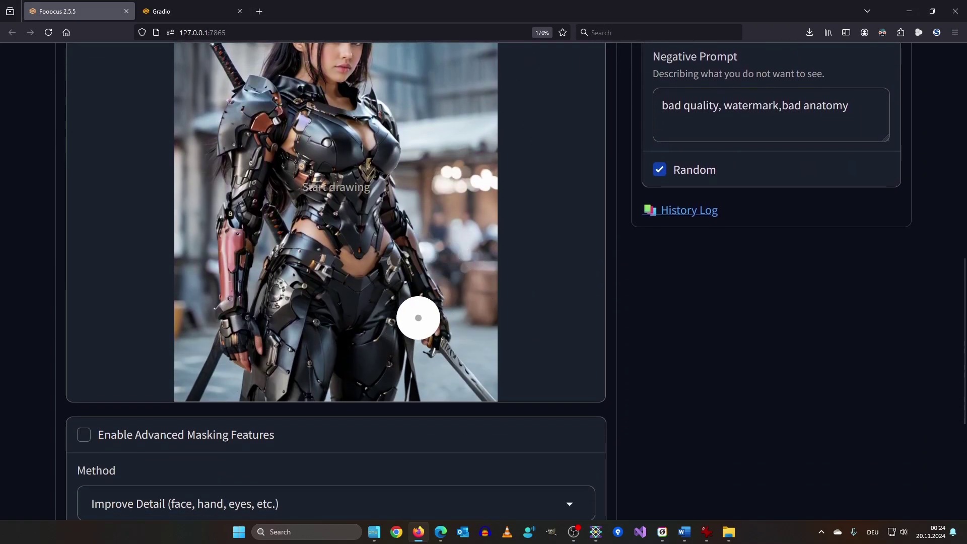
scroll(517, 301, up, 10)
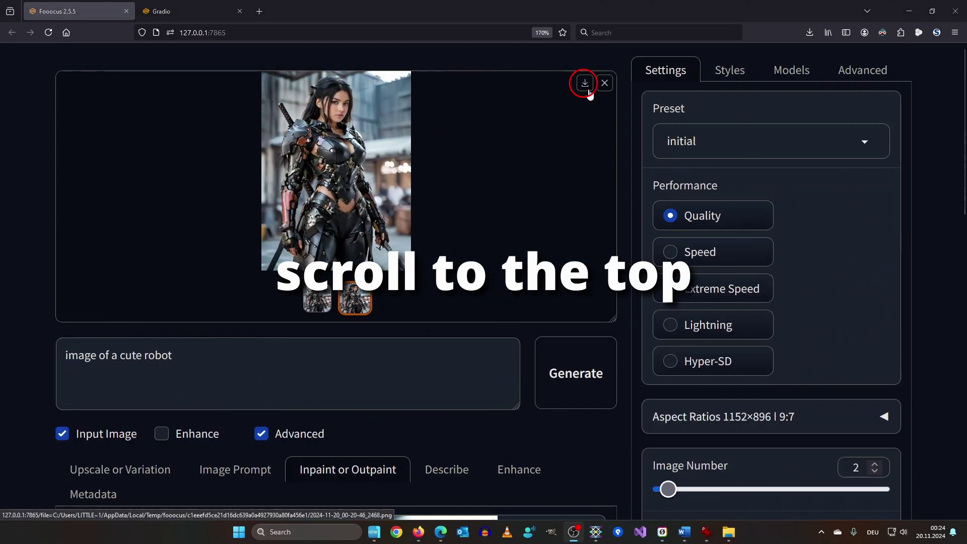
scroll(503, 222, down, 8)
Change the inpaint additional prompt to 'detailed female in mecha armor' and regenerate with Ctrl+Enter
scroll(453, 171, down, 5)
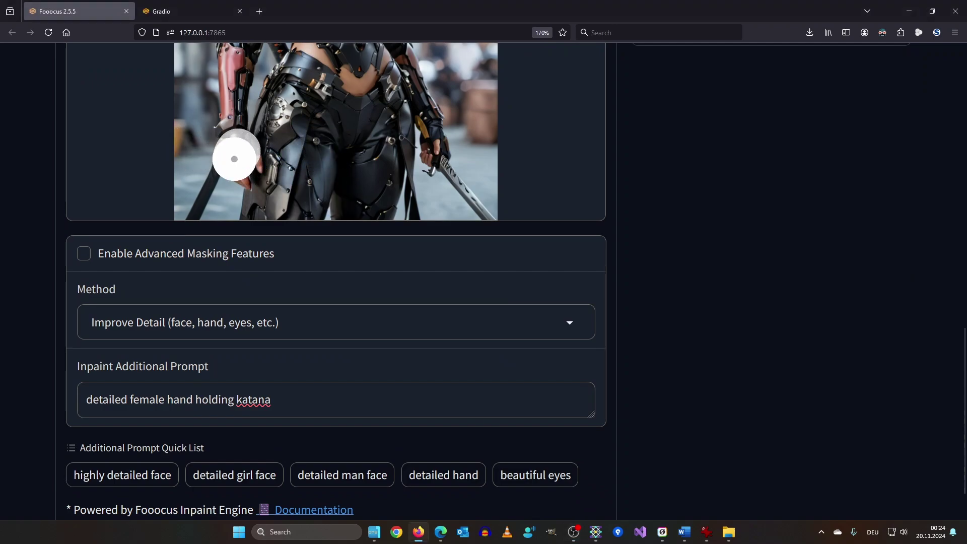
scroll(244, 172, down, 1)
drag(345, 345, 128, 345)
text(in mec)
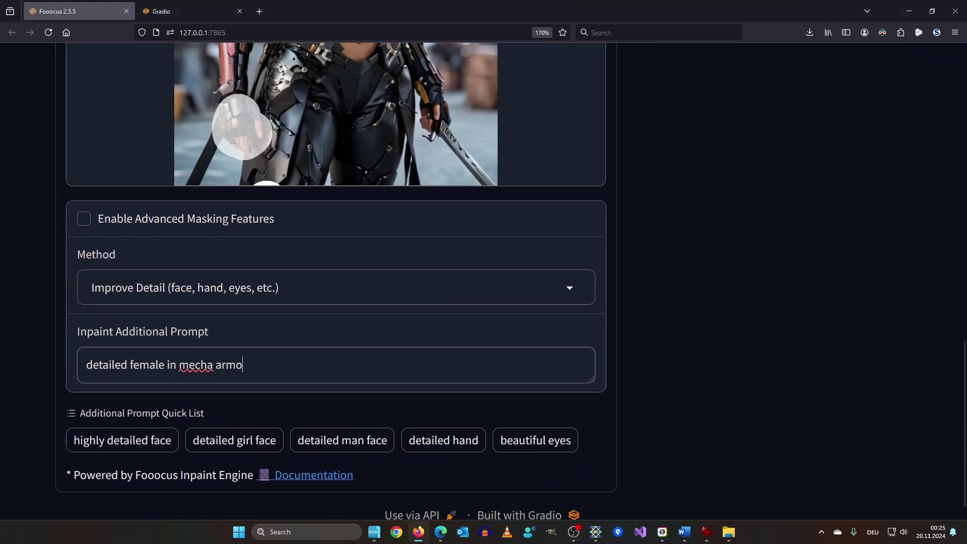
key(ctrl+Return)
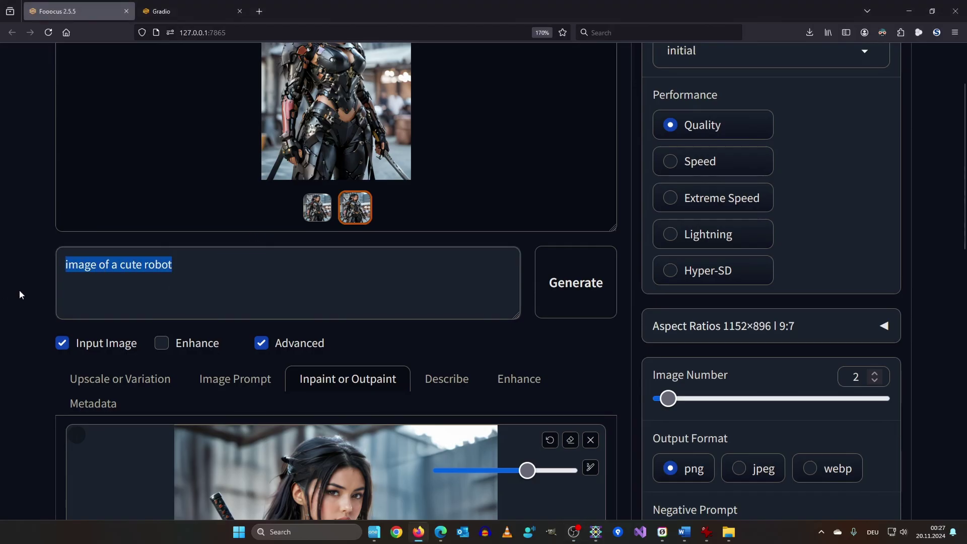
scroll(383, 143, down, 10)
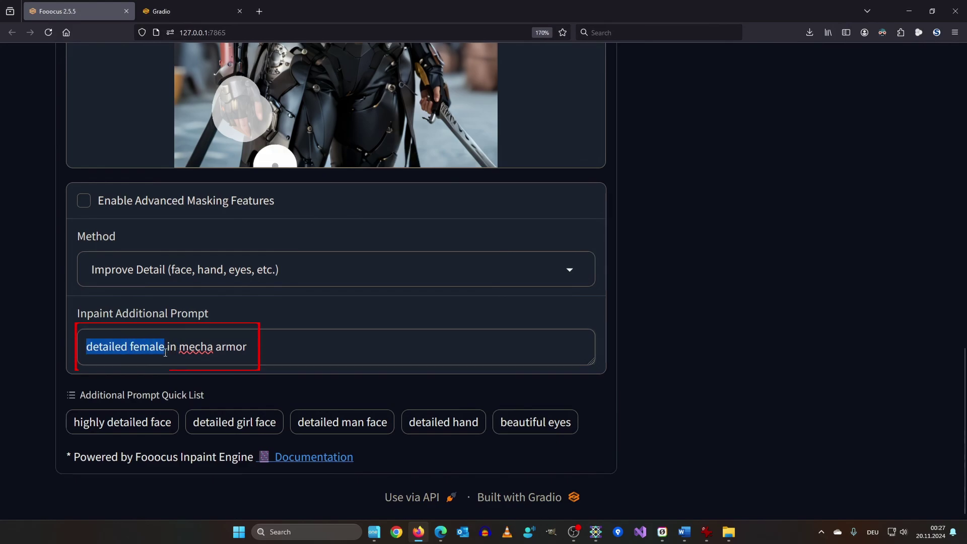
click(165, 351)
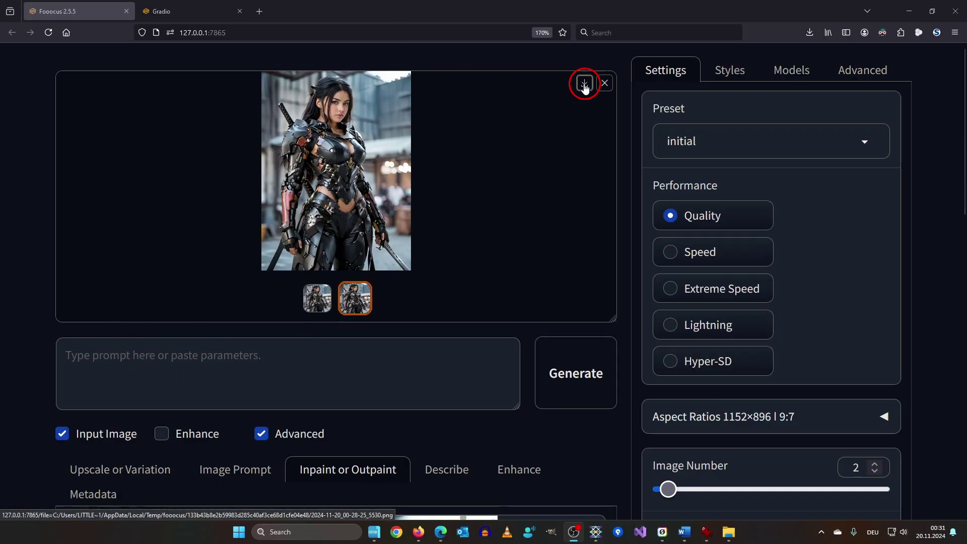
Page through the Mandalorian LoRA's example images on Civitai and open one example image
scroll(503, 236, down, 10)
scroll(503, 257, up, 2)
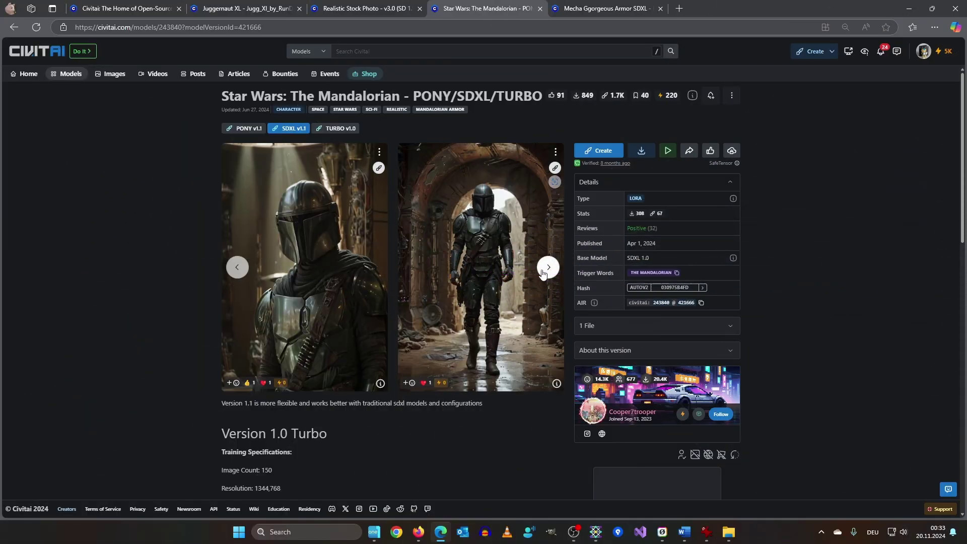
click(550, 268)
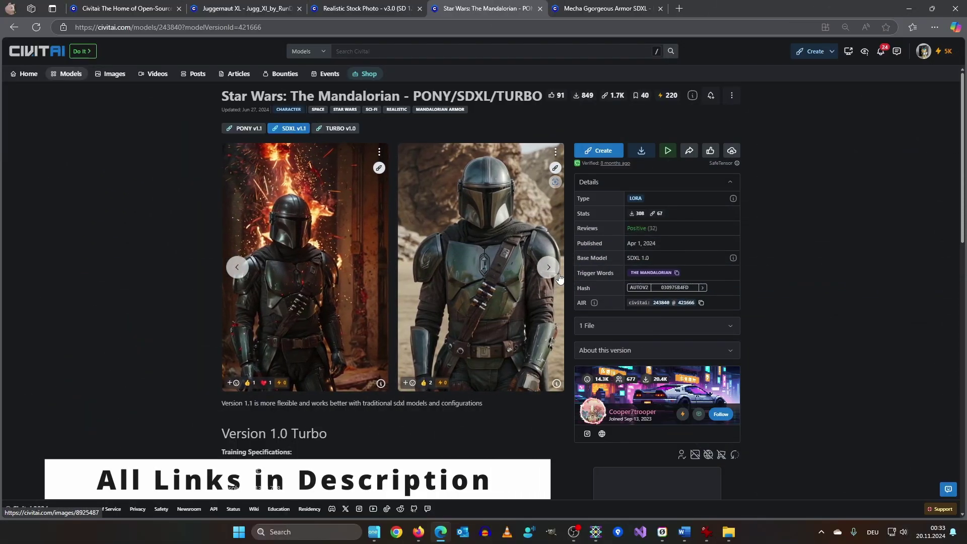
click(558, 242)
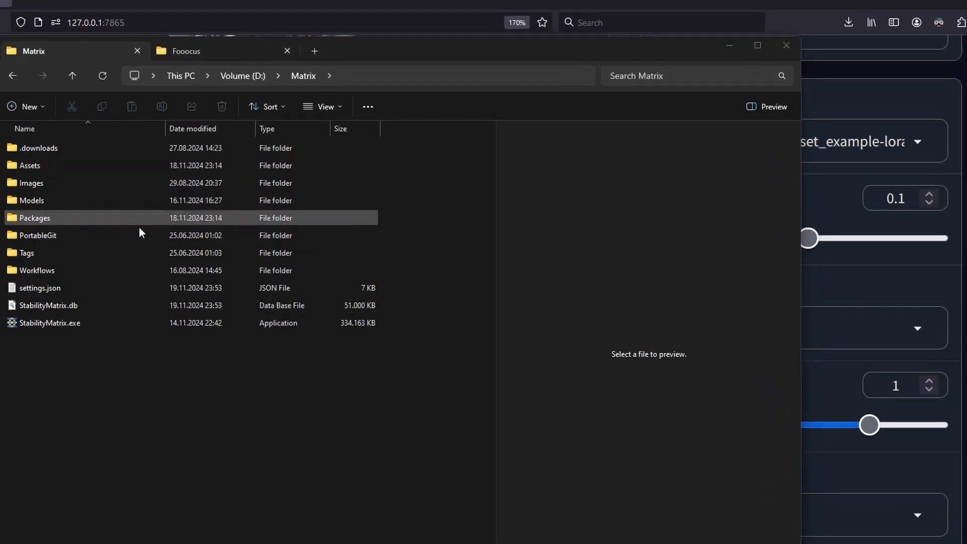
Go from Models into the Fooocus package's models folder and open its loras folder
double_click(80, 201)
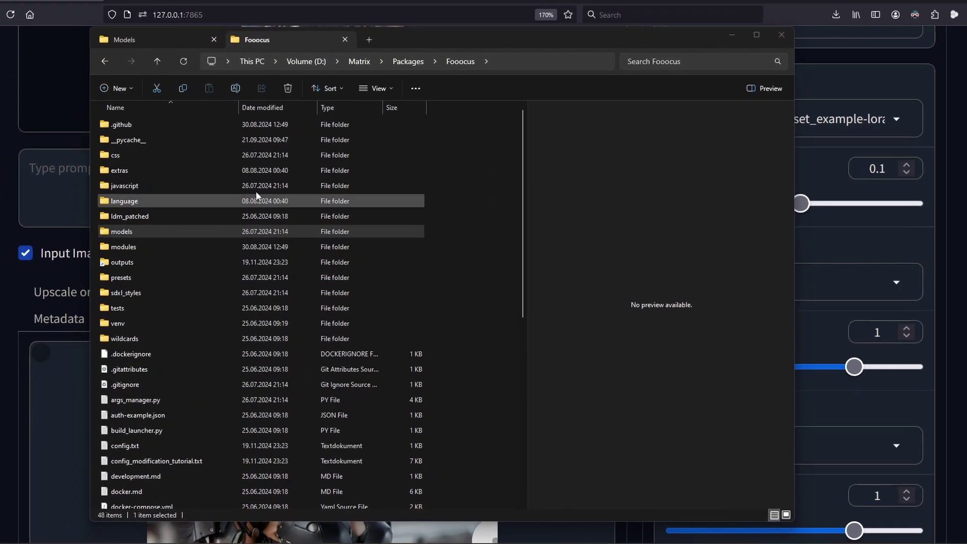
double_click(116, 231)
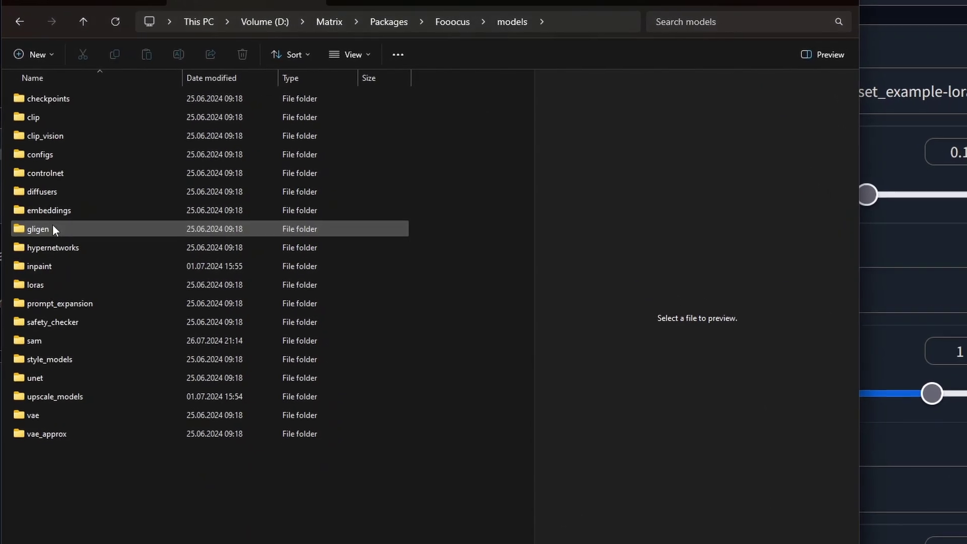
double_click(73, 286)
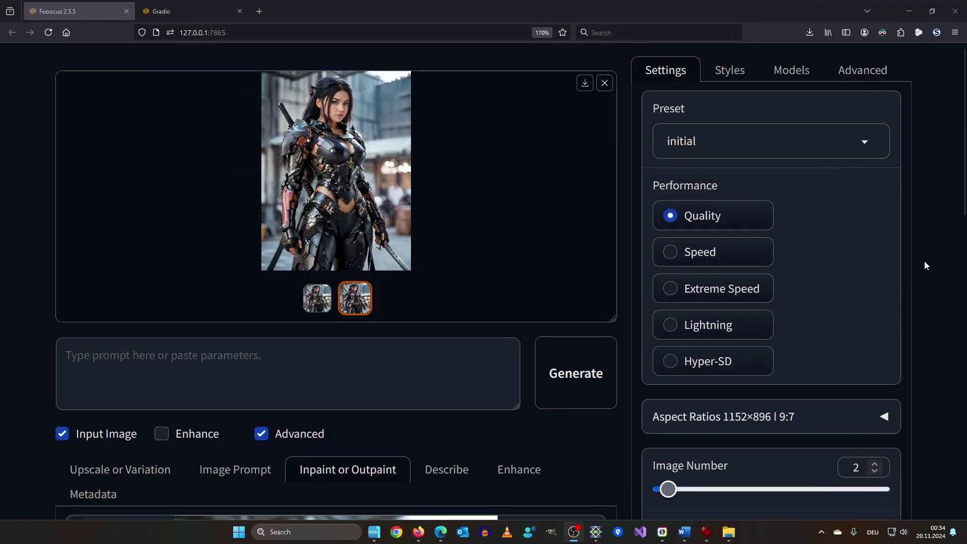
Show the model settings and check that LoRA 2 holds The_Mandalorian.safetensors
click(792, 81)
scroll(784, 87, down, 10)
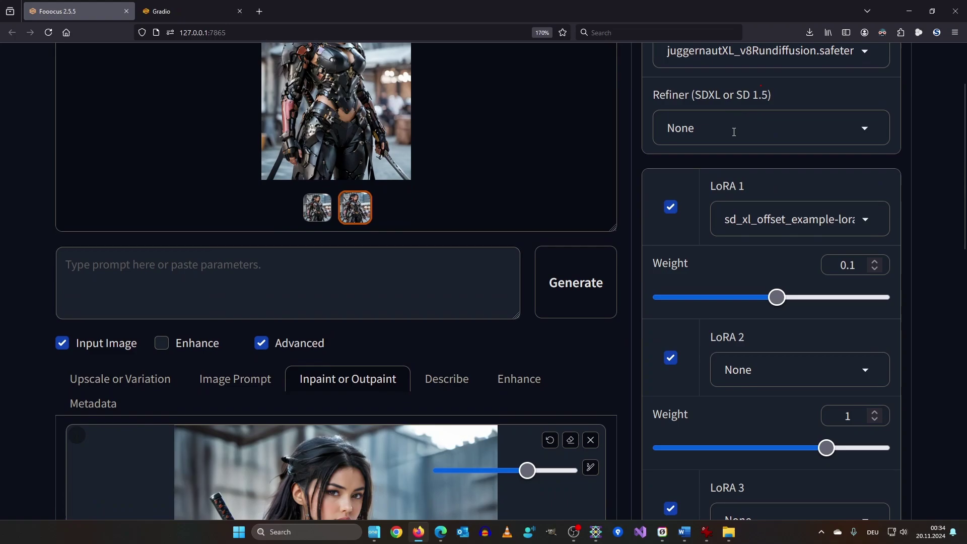
scroll(726, 236, down, 2)
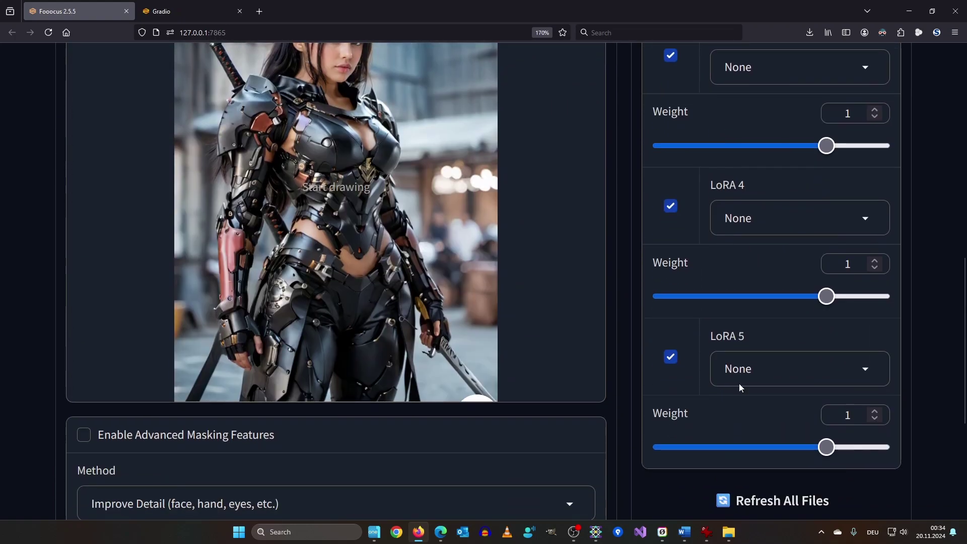
scroll(775, 375, up, 9)
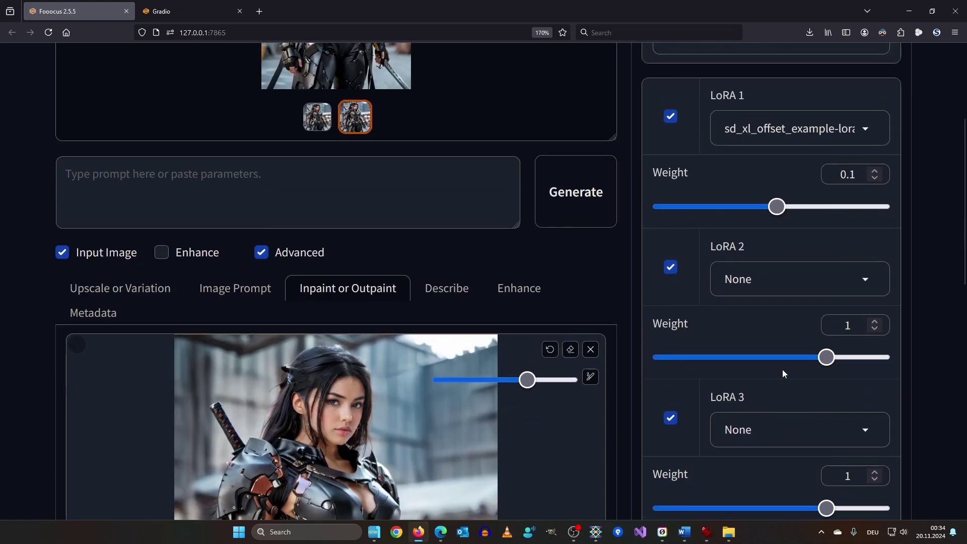
click(866, 280)
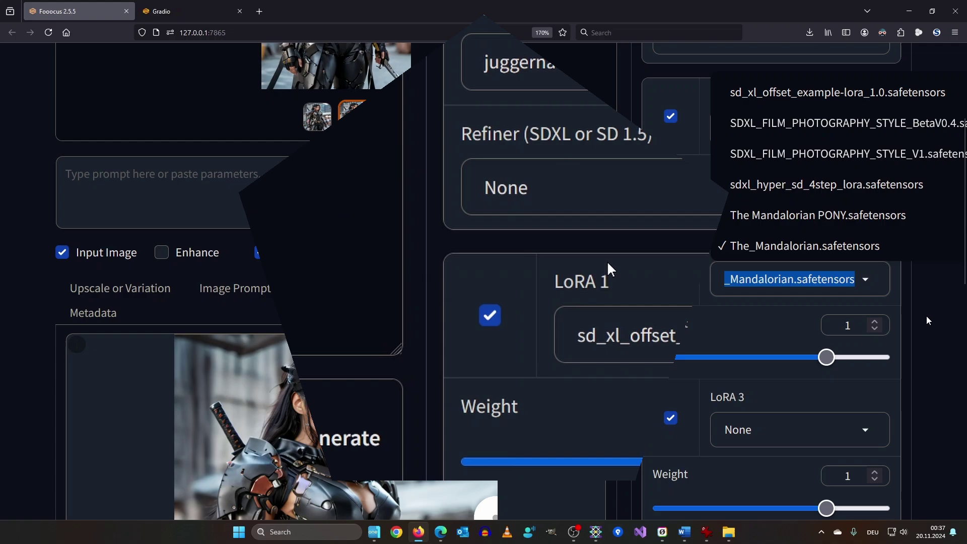
Scroll down to the Refresh All Files button
scroll(908, 304, down, 8)
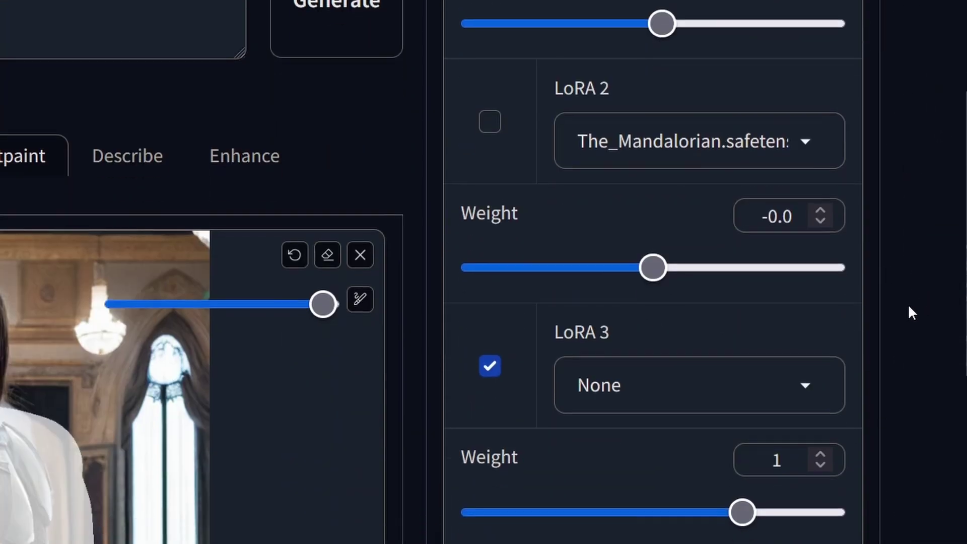
scroll(908, 306, down, 10)
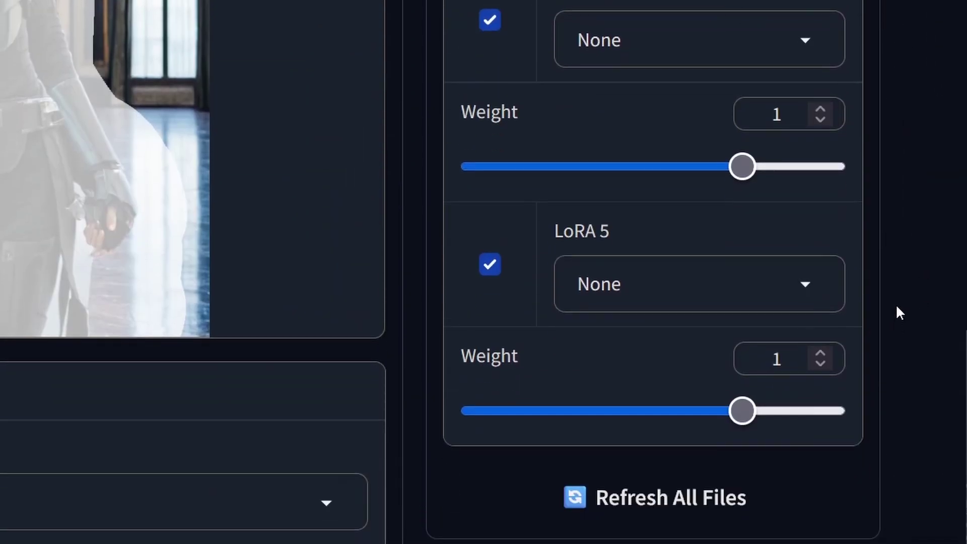
scroll(895, 310, down, 3)
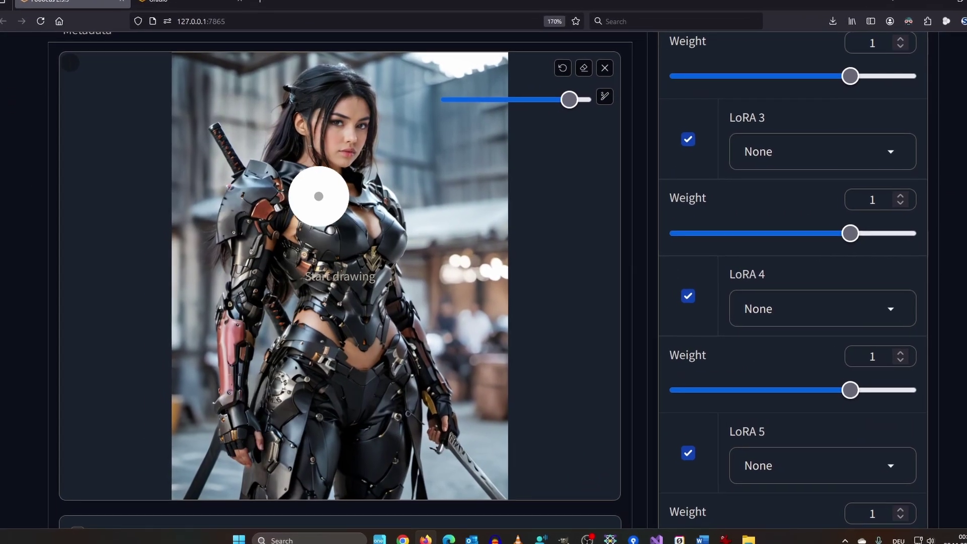
Clear the old mask and brush a new one over the chest, shoulder, torso, belt, hip and thigh armor
mouse_move(323, 192)
mouse_down()
mouse_move(324, 332)
mouse_move(290, 488)
mouse_move(305, 425)
mouse_move(367, 473)
mouse_move(382, 252)
mouse_move(414, 161)
mouse_up()
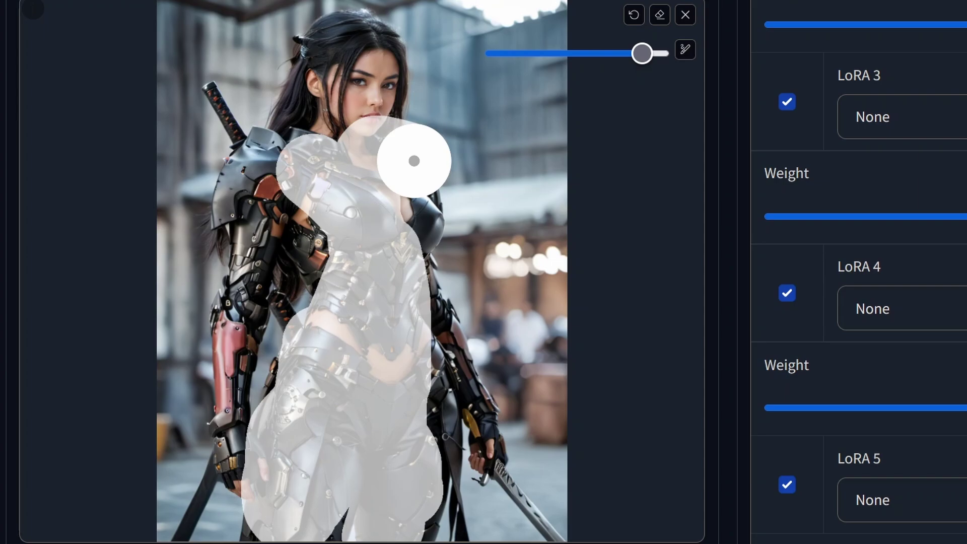
click(633, 15)
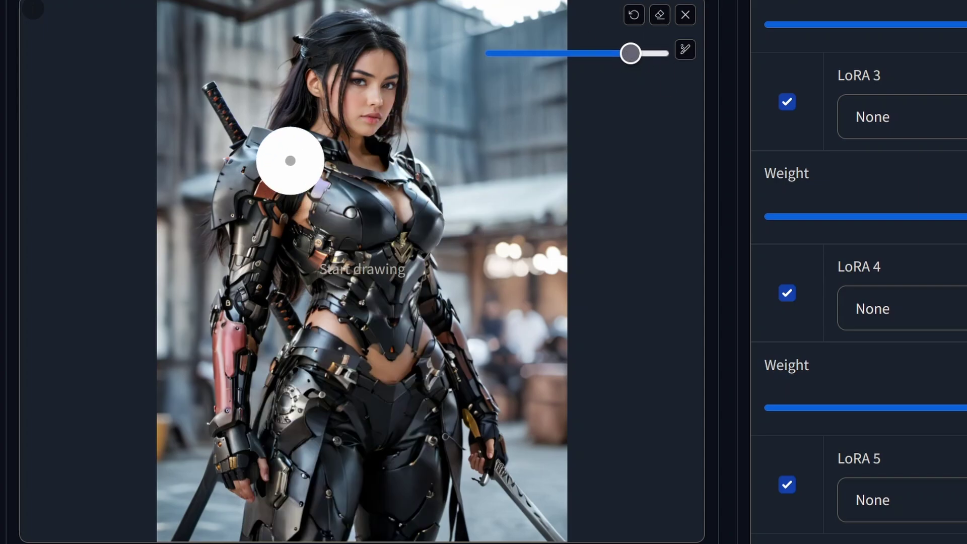
mouse_move(289, 161)
mouse_down()
mouse_move(393, 186)
mouse_move(335, 206)
mouse_move(344, 219)
mouse_move(263, 166)
mouse_move(234, 329)
mouse_move(239, 176)
mouse_up()
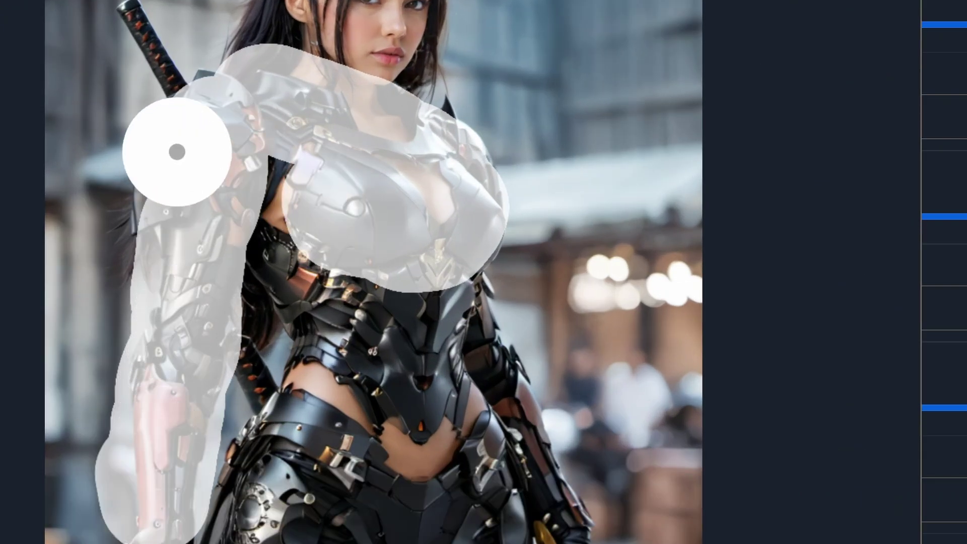
mouse_move(177, 151)
mouse_down()
mouse_move(197, 138)
mouse_move(328, 302)
mouse_move(371, 417)
mouse_move(331, 318)
mouse_up()
mouse_move(330, 87)
mouse_down()
mouse_move(270, 302)
mouse_move(287, 190)
mouse_move(289, 438)
mouse_move(328, 303)
mouse_move(346, 345)
mouse_move(231, 490)
mouse_move(304, 209)
mouse_move(438, 440)
mouse_move(413, 425)
mouse_move(476, 93)
mouse_move(539, 282)
mouse_move(555, 136)
mouse_up()
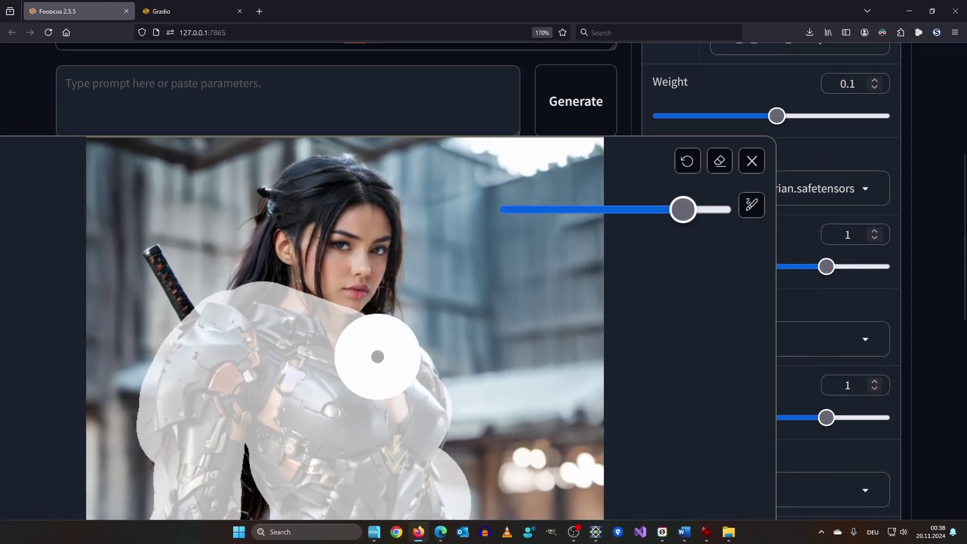
mouse_move(378, 352)
mouse_down()
mouse_move(459, 401)
mouse_move(499, 343)
mouse_up()
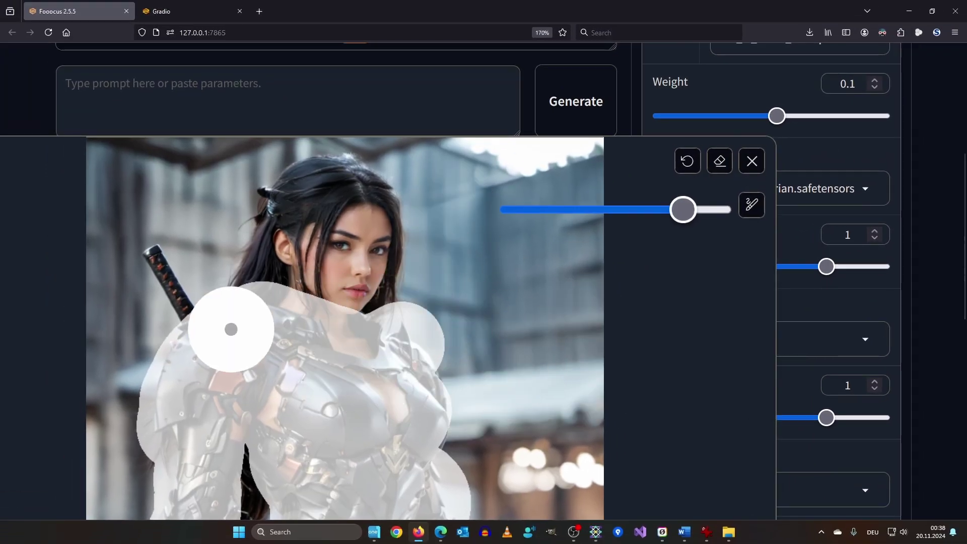
Set the inpaint Method back to Inpaint or Outpaint (default)
scroll(323, 353, down, 5)
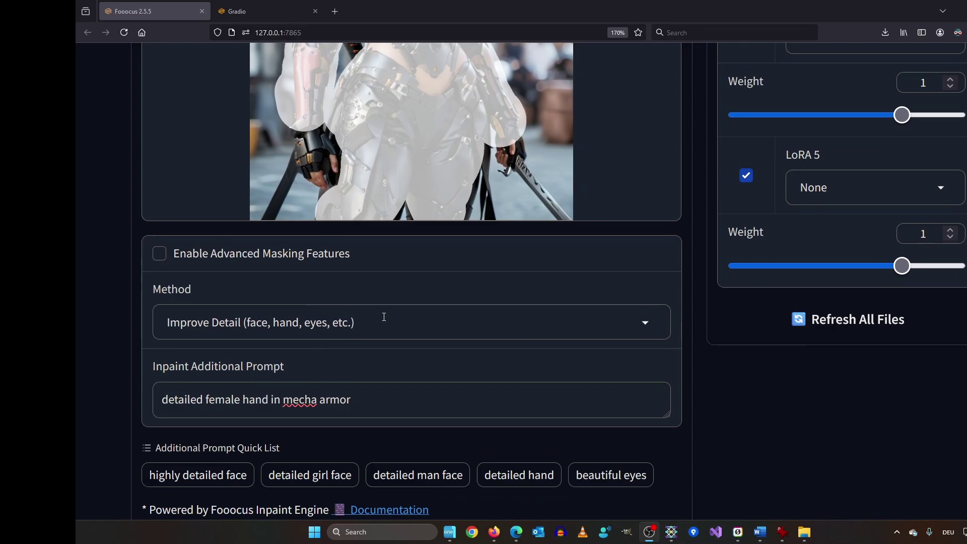
click(383, 316)
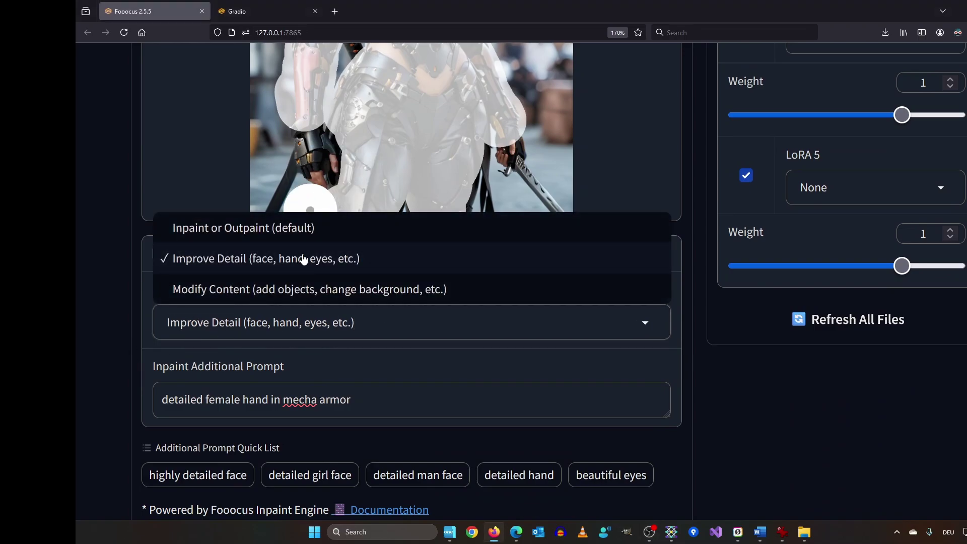
click(309, 230)
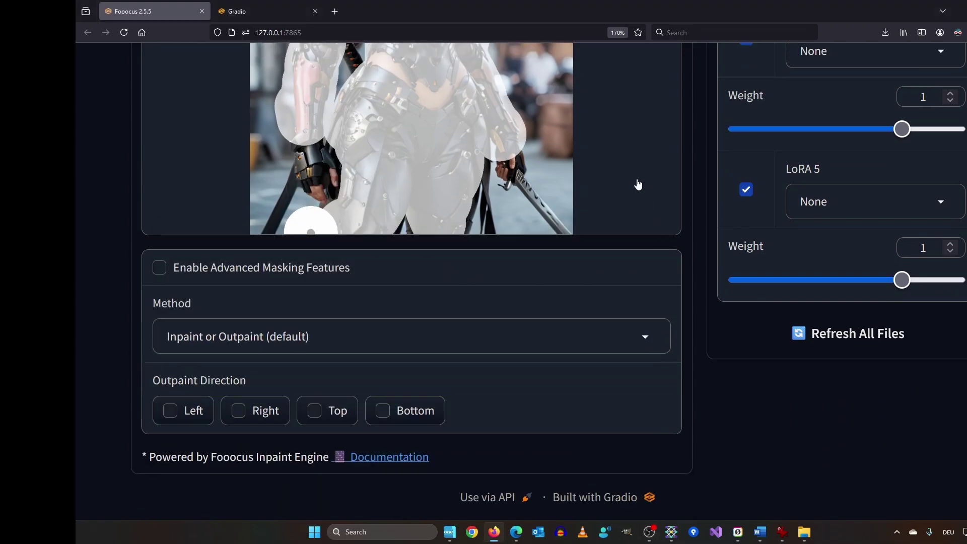
Generate with the prompt 'female in mandalorian armor,head visible' and browse the results
scroll(310, 231, up, 5)
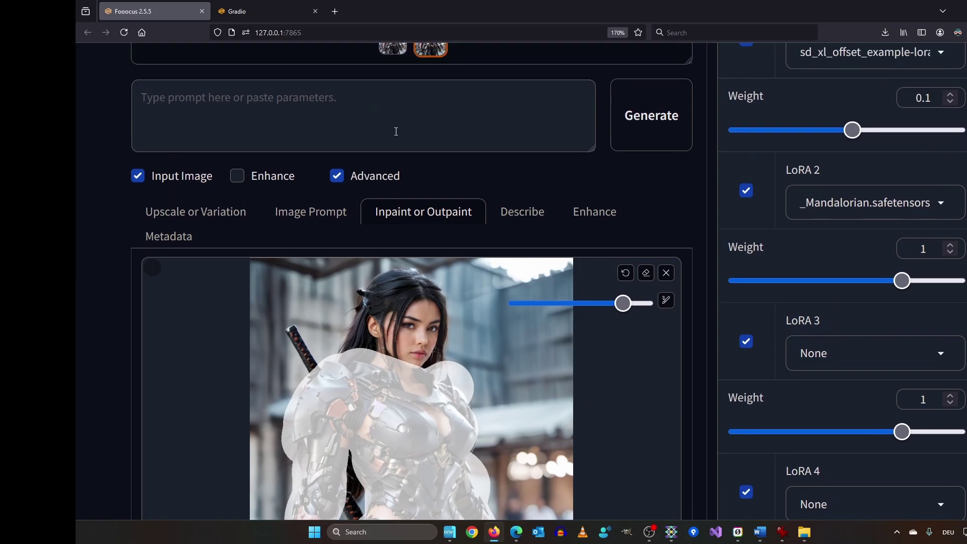
scroll(395, 131, up, 2)
click(246, 175)
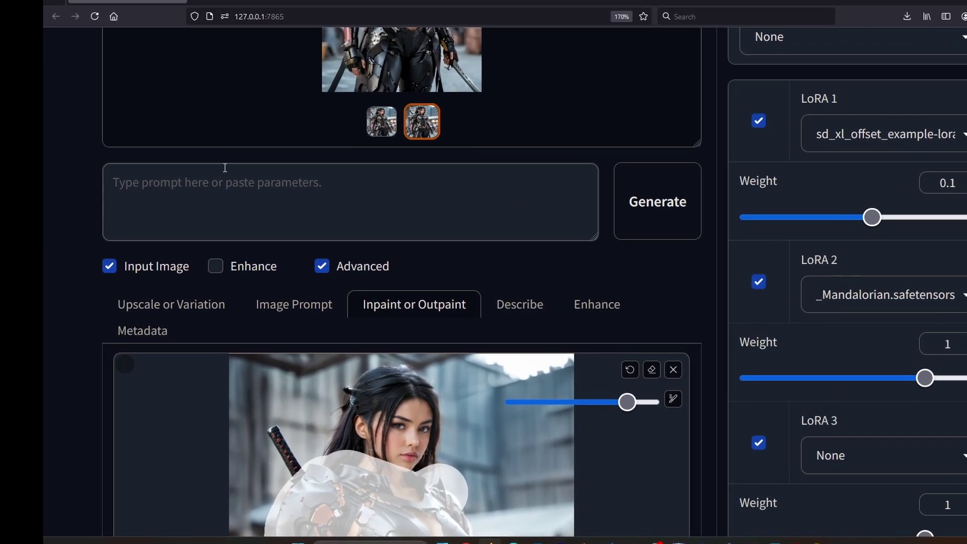
text(f)
text(emale in mandalorian armor)
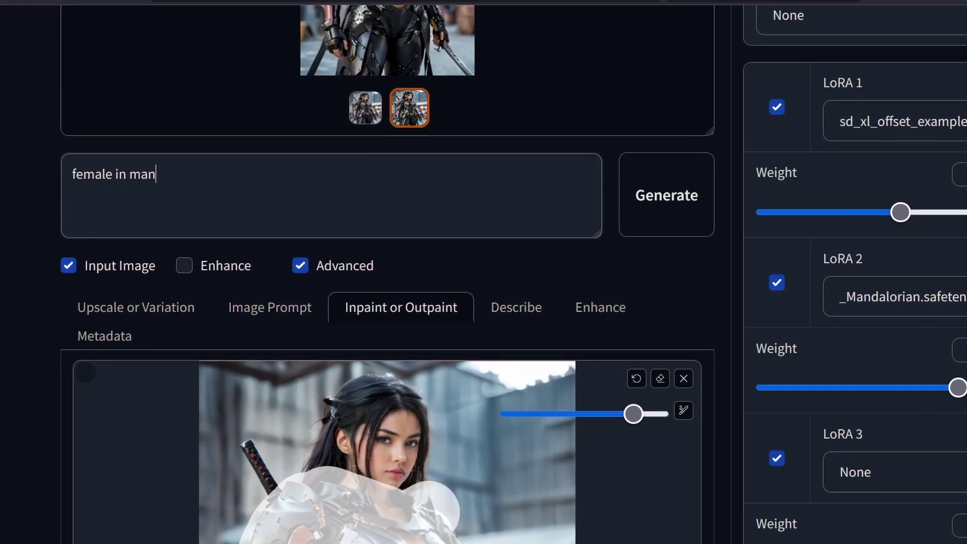
text(,head visi)
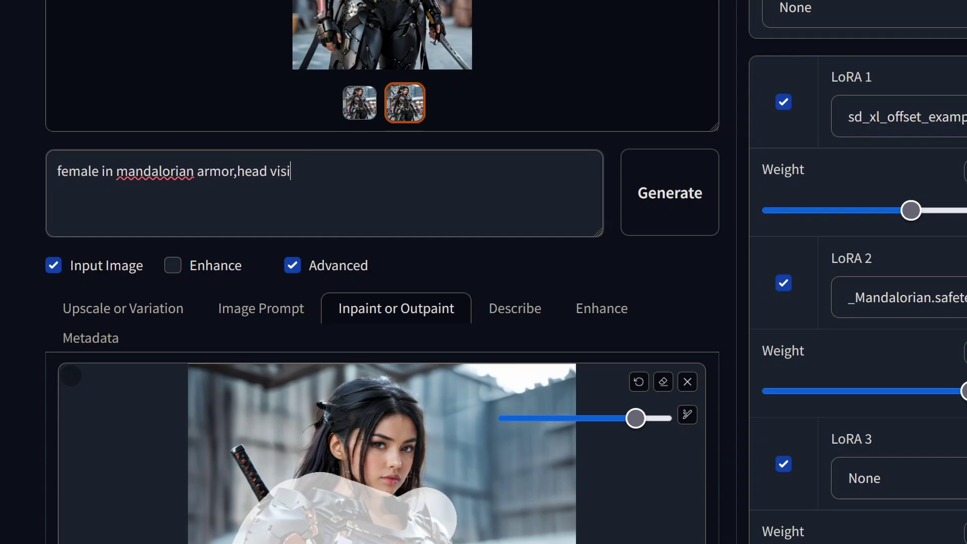
text(ble)
key(ctrl+Return)
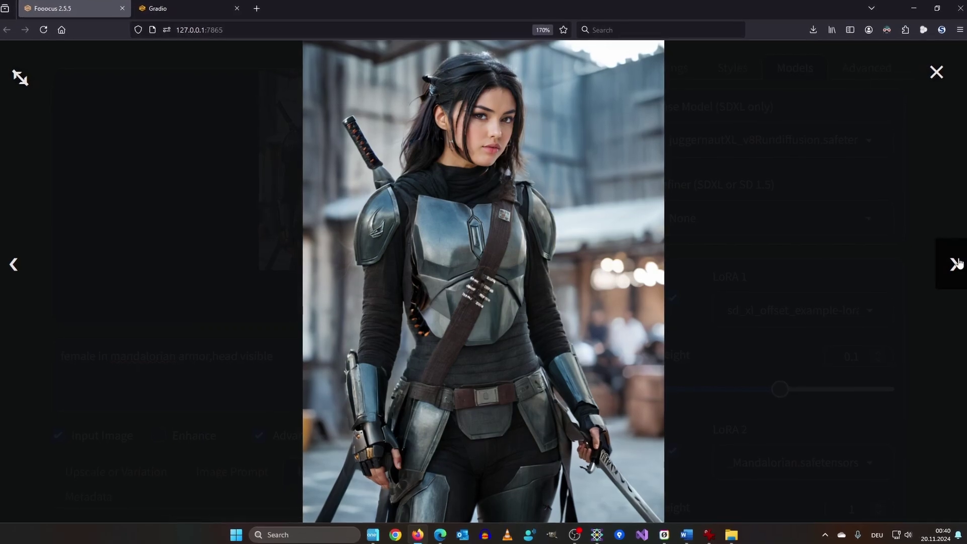
click(956, 263)
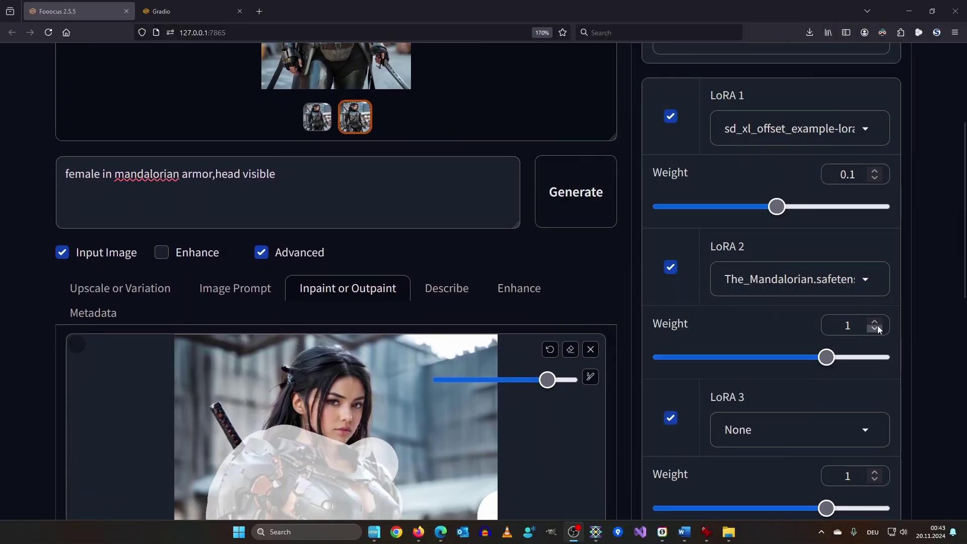
Lower the Mandalorian LoRA 2 weight from 1 to 0.9
click(877, 327)
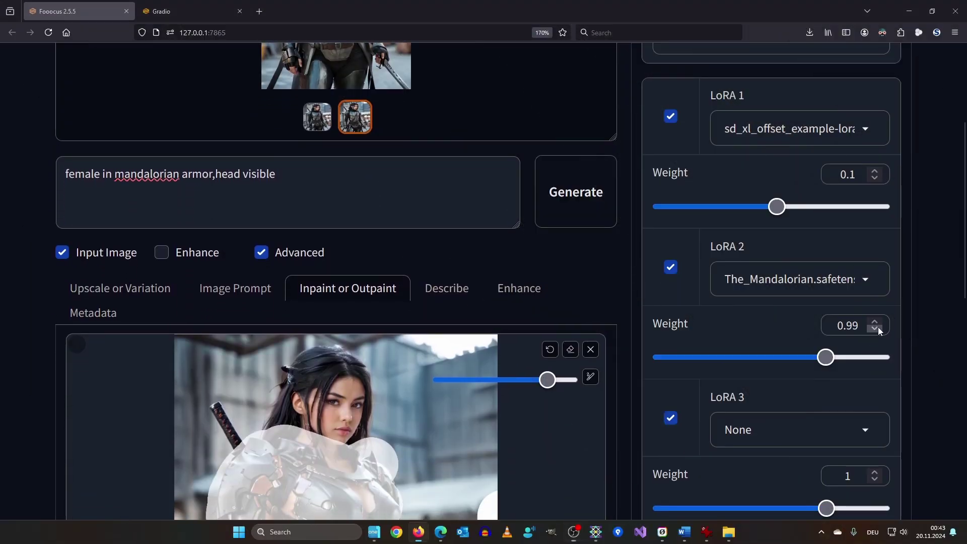
click(877, 327)
click(877, 328)
click(877, 327)
click(877, 327)
click(876, 329)
click(874, 328)
click(874, 328)
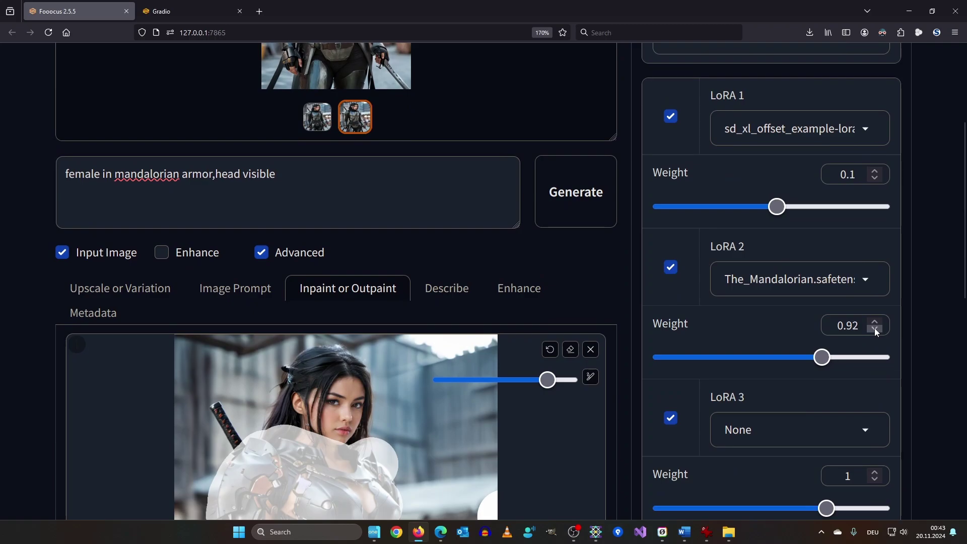
click(875, 327)
click(875, 328)
Turn on Developer Debug Mode in the Advanced settings
scroll(913, 276, up, 3)
scroll(913, 276, up, 1)
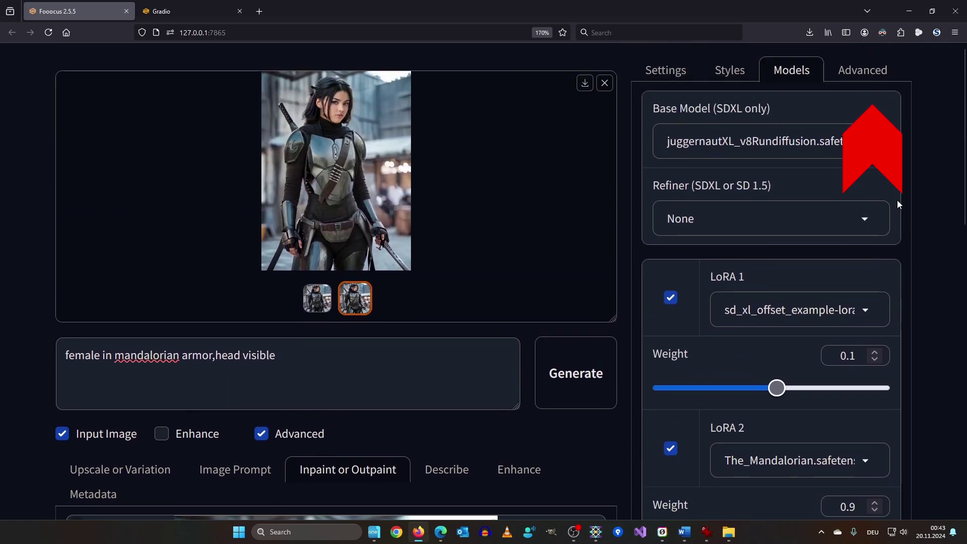
click(855, 75)
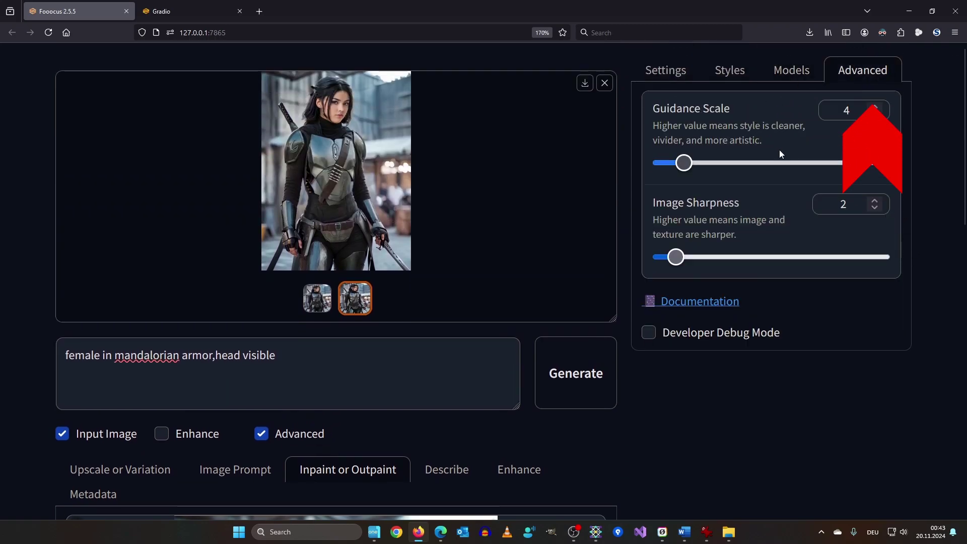
click(649, 332)
In the Inpaint debug options, lower Denoising Strength from 1 to about 0.79
scroll(883, 195, down, 4)
click(855, 181)
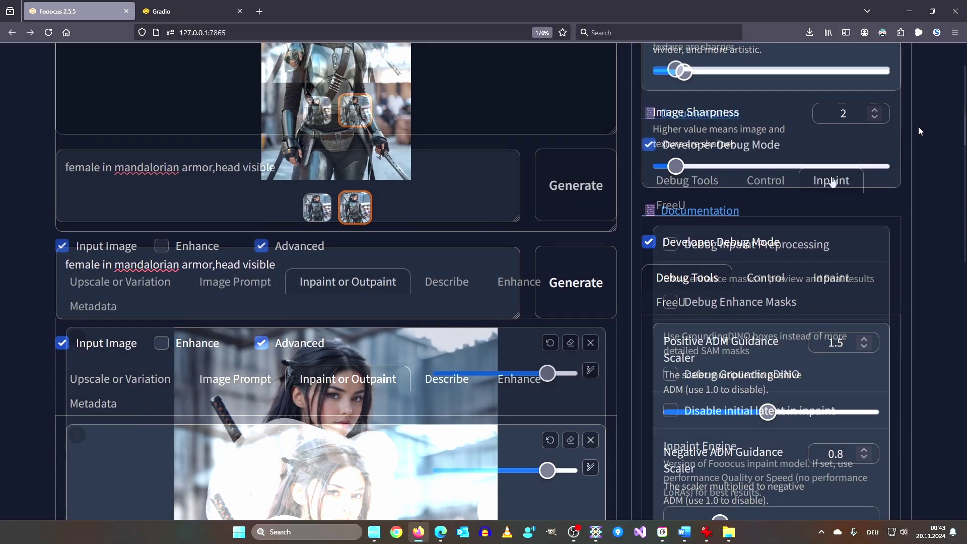
scroll(901, 251, down, 1)
scroll(881, 298, down, 4)
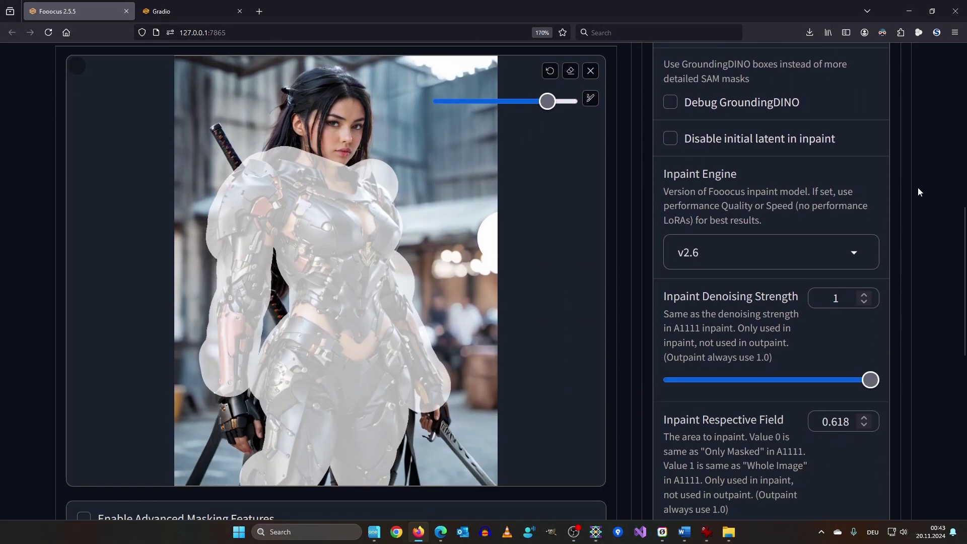
scroll(845, 211, down, 2)
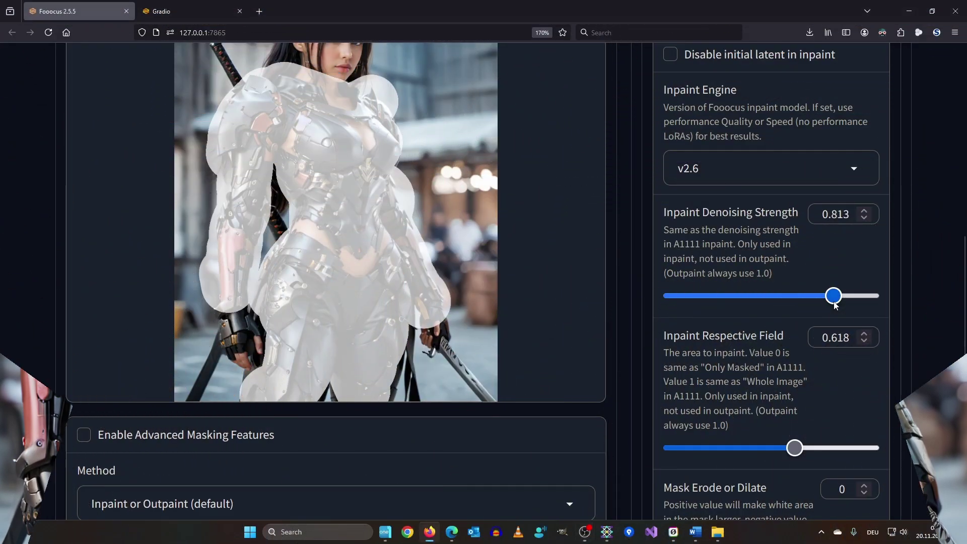
drag(834, 297, 830, 301)
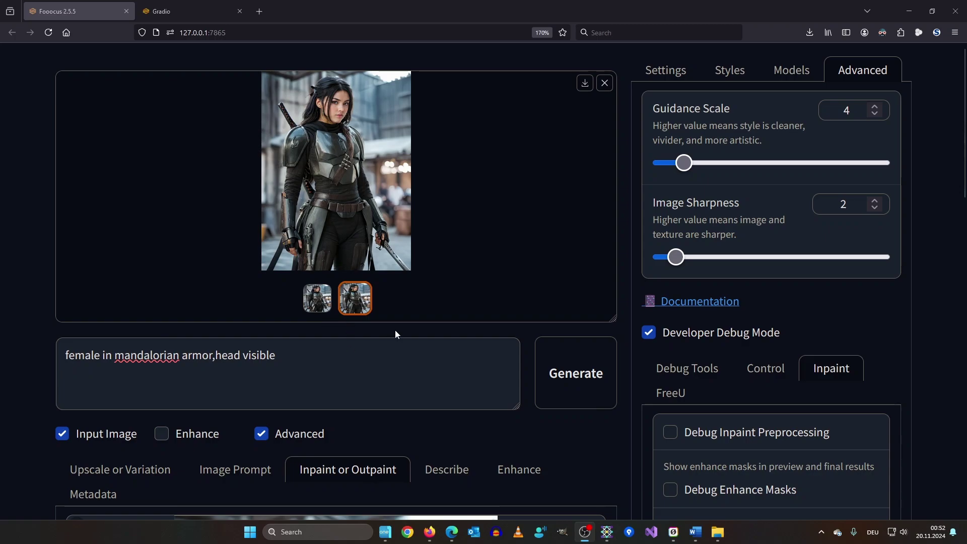
Return to the Models tab and open the inpaint Method dropdown below the LoRAs
click(802, 71)
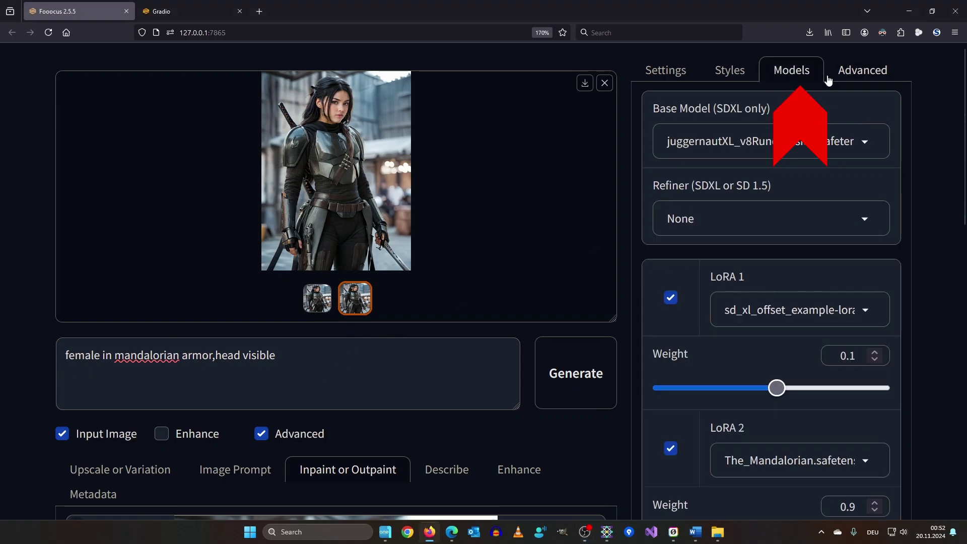
scroll(683, 415, down, 2)
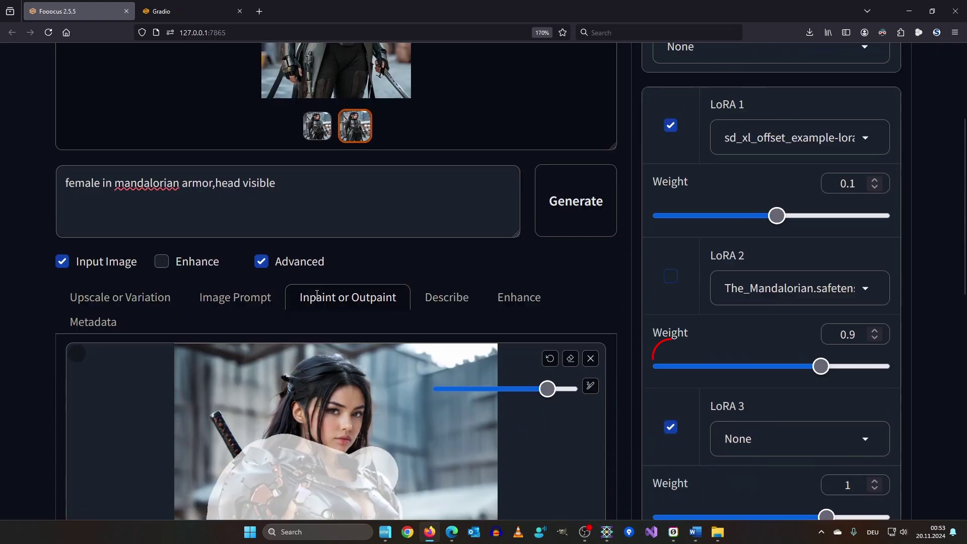
scroll(327, 302, down, 8)
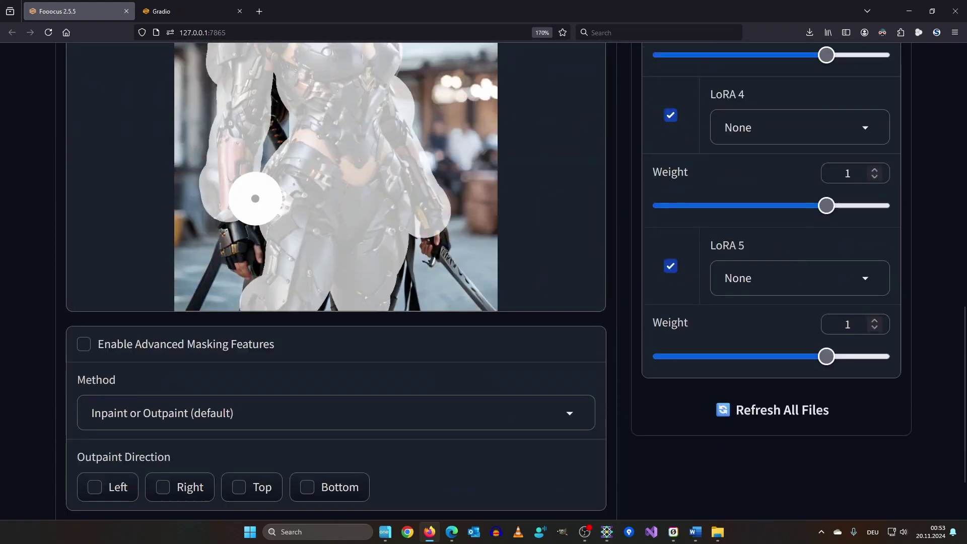
click(133, 417)
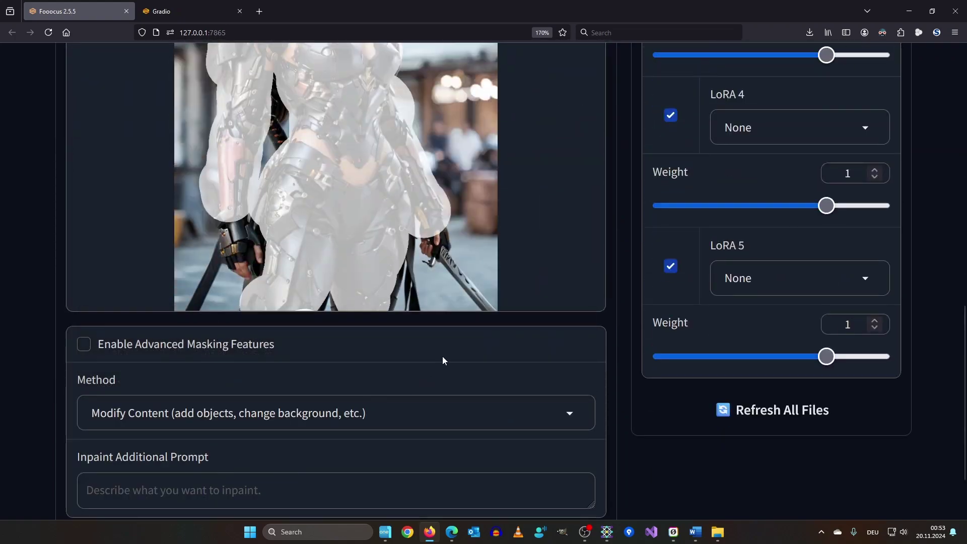
Replace the figure mask with one over the background right of and above her head, shrinking the brush
scroll(543, 287, up, 4)
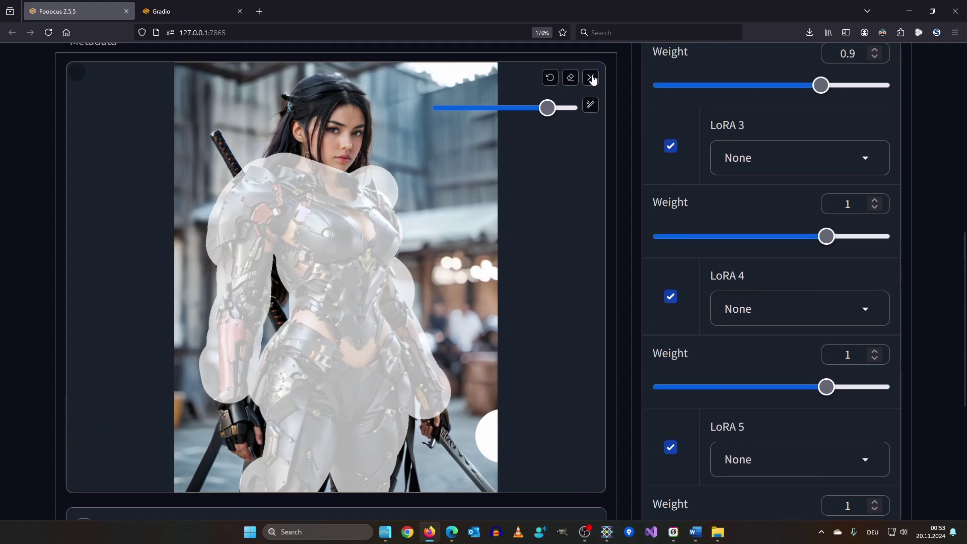
click(573, 80)
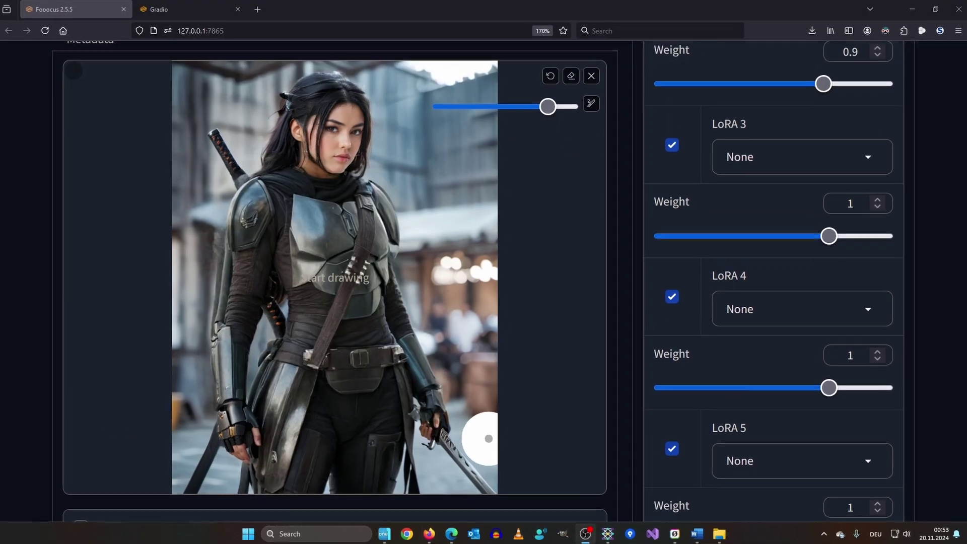
mouse_move(444, 476)
mouse_down()
mouse_move(471, 441)
mouse_move(462, 275)
mouse_move(456, 360)
mouse_move(423, 287)
mouse_move(417, 223)
mouse_move(407, 256)
mouse_move(464, 159)
mouse_move(456, 187)
mouse_move(408, 177)
mouse_move(395, 144)
mouse_move(384, 141)
mouse_move(388, 104)
mouse_move(382, 128)
mouse_move(404, 122)
mouse_move(437, 56)
mouse_up()
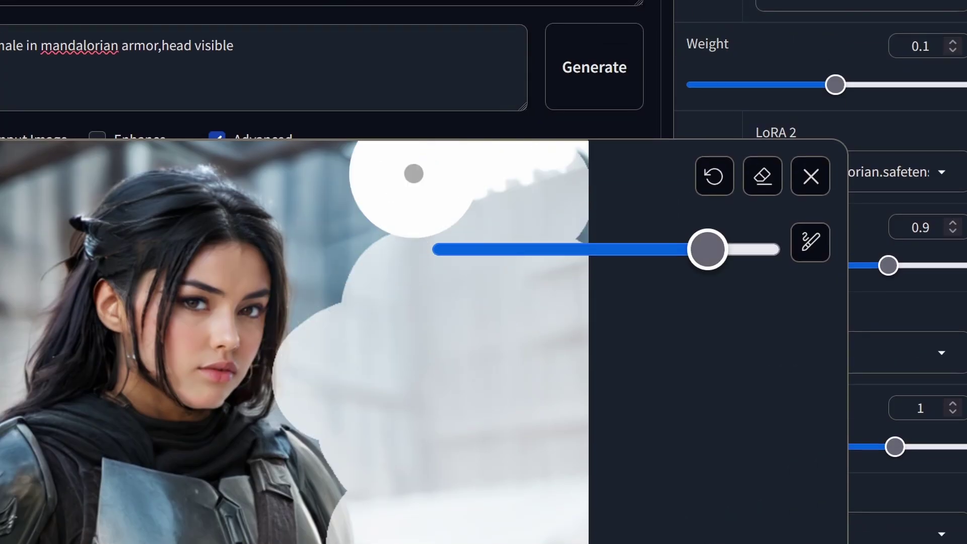
mouse_move(414, 173)
mouse_down()
mouse_move(364, 210)
mouse_move(346, 327)
mouse_up()
drag(707, 249, 496, 249)
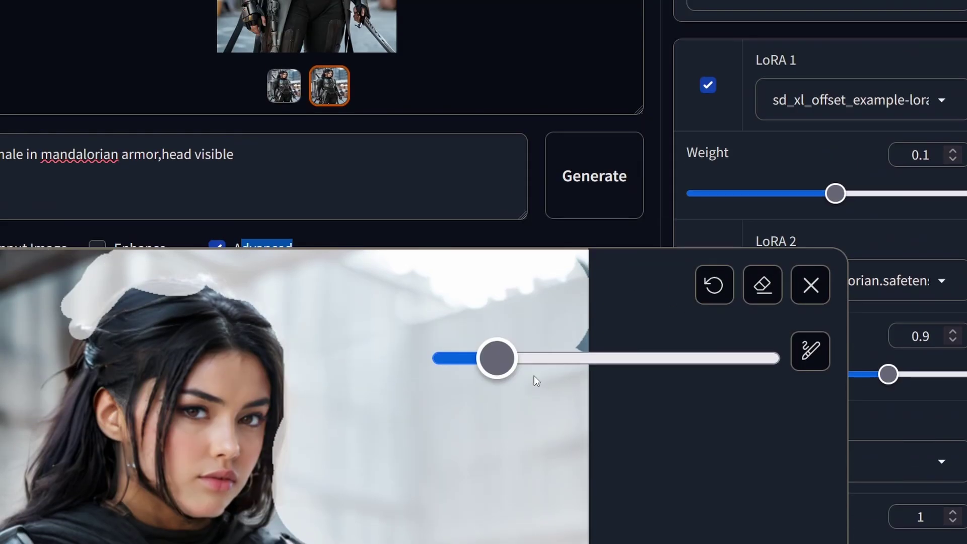
Generate a chandeliered ballroom background from 'photorealistic empty ballroom' and review the two results
click(542, 249)
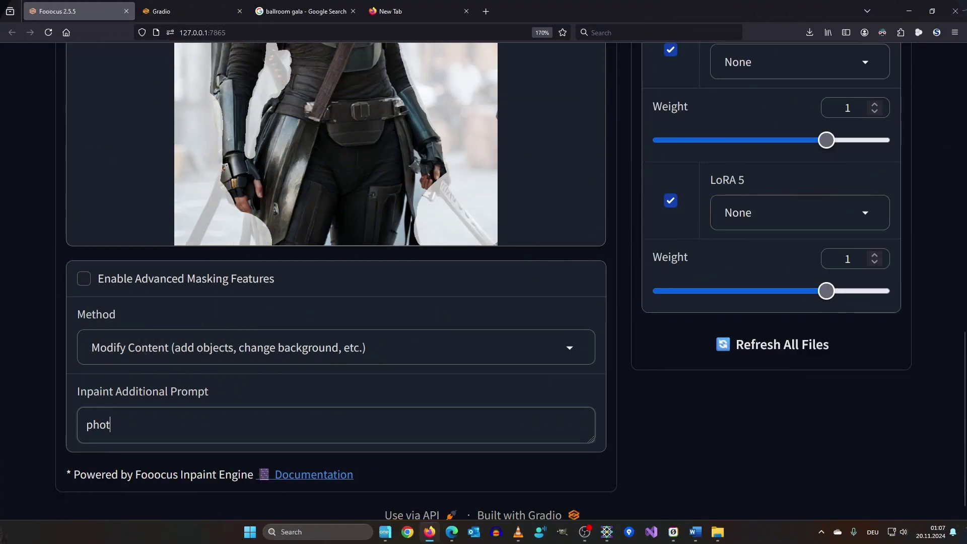
text(oreali)
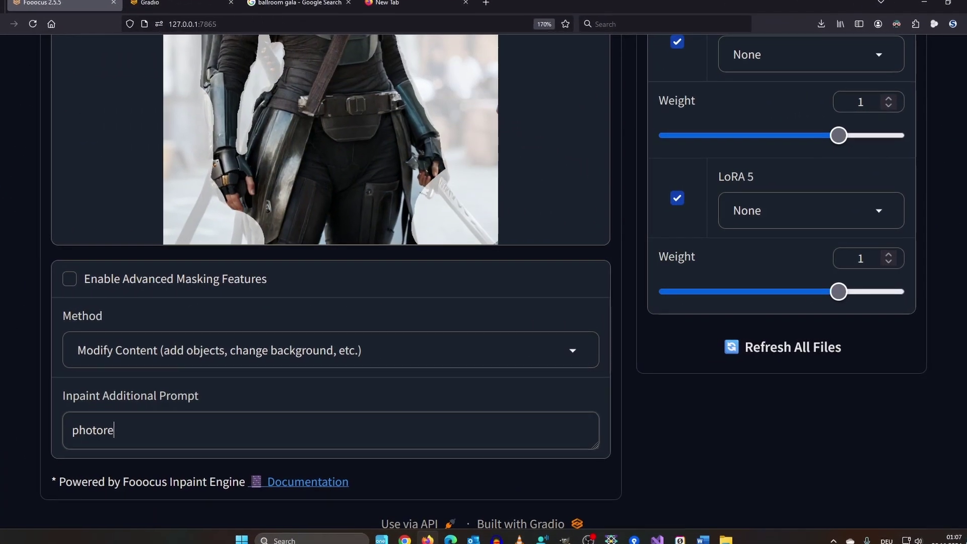
text(stic ba)
key(BackSpace)
key(BackSpace)
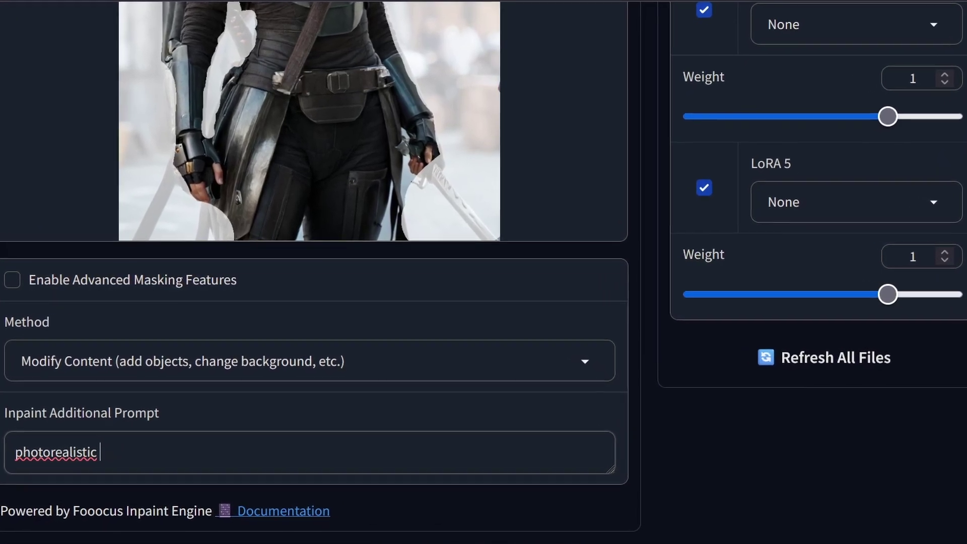
text(empty)
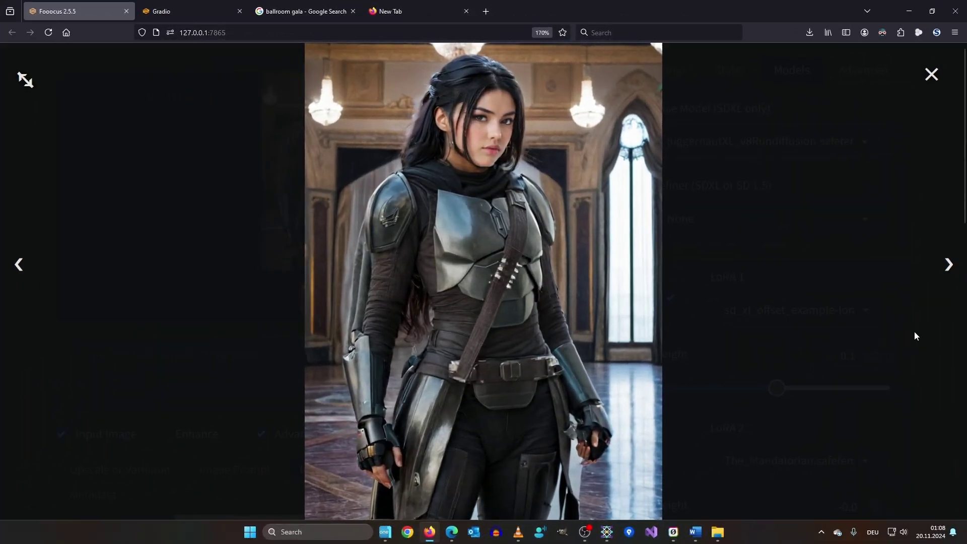
click(962, 263)
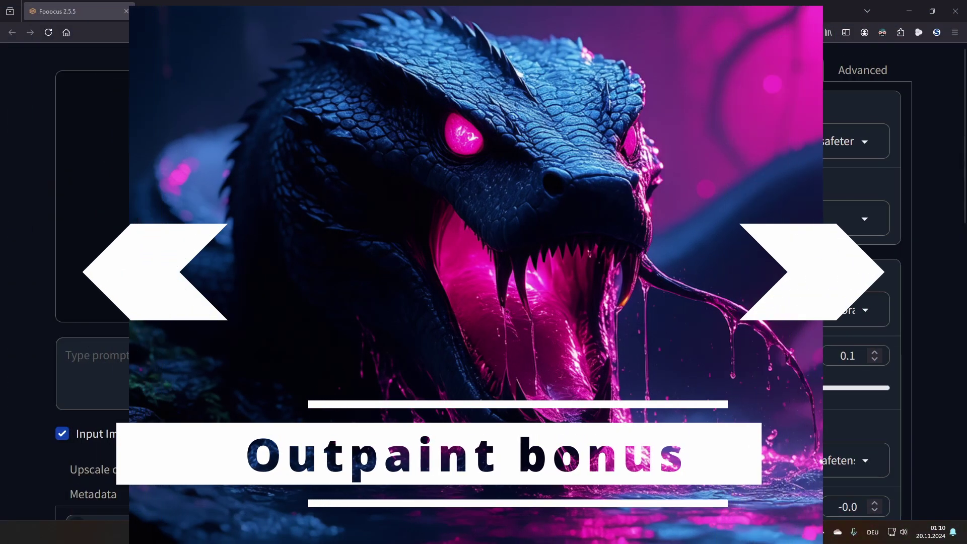
scroll(483, 282, down, 7)
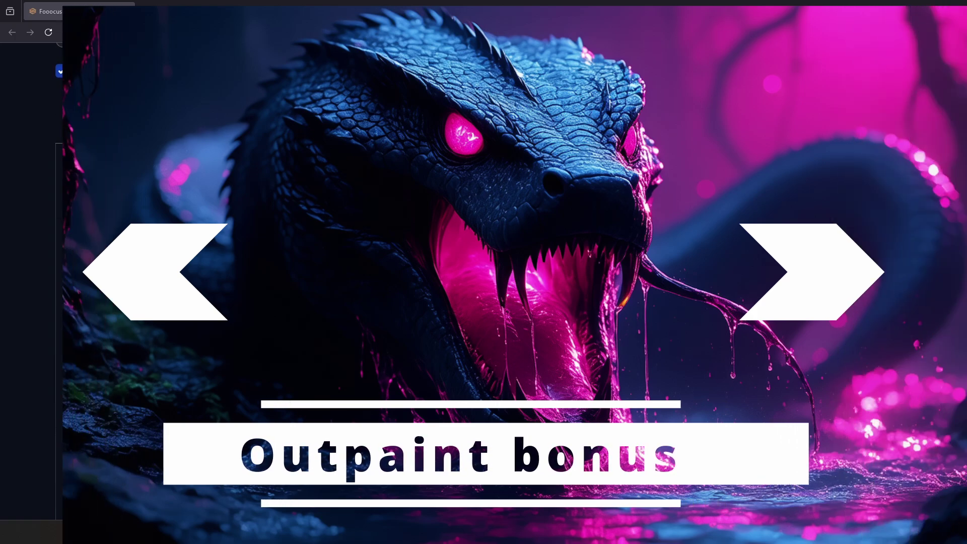
scroll(483, 282, down, 2)
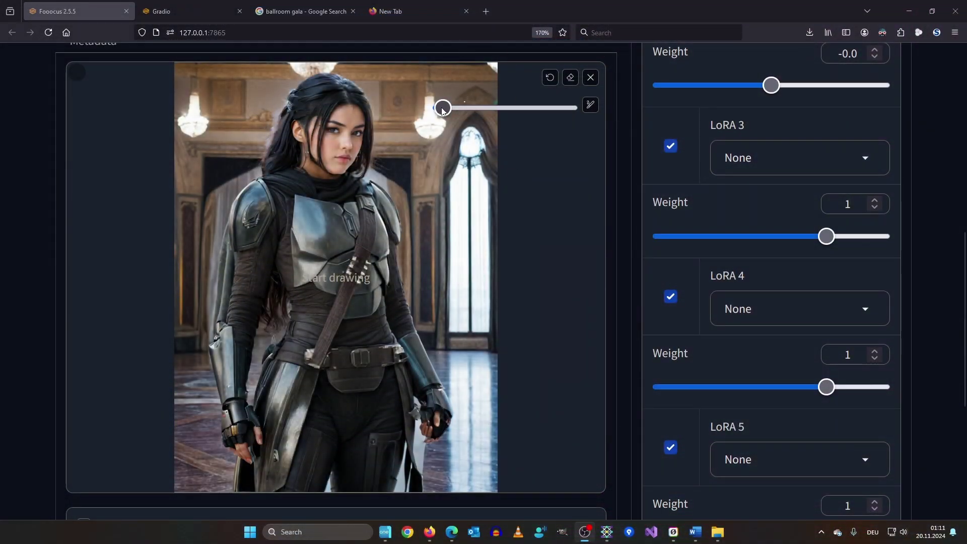
Mask the whole figure, use the default inpaint method, and generate 'elegant evening dress' in black and green
mouse_move(445, 107)
mouse_down()
mouse_move(578, 125)
mouse_move(520, 123)
mouse_move(568, 118)
mouse_up()
mouse_move(276, 207)
mouse_down()
mouse_move(260, 426)
mouse_move(236, 360)
mouse_move(275, 174)
mouse_move(271, 436)
mouse_move(303, 299)
mouse_move(308, 388)
mouse_move(264, 456)
mouse_move(274, 448)
mouse_move(354, 459)
mouse_move(313, 253)
mouse_move(275, 184)
mouse_move(375, 211)
mouse_move(412, 397)
mouse_move(316, 283)
mouse_move(333, 255)
mouse_move(363, 239)
mouse_move(425, 384)
mouse_move(405, 447)
mouse_move(243, 459)
mouse_move(446, 482)
mouse_move(447, 451)
mouse_move(411, 395)
mouse_move(413, 368)
mouse_move(451, 419)
mouse_move(290, 449)
mouse_move(226, 442)
mouse_move(222, 461)
mouse_move(300, 474)
mouse_up()
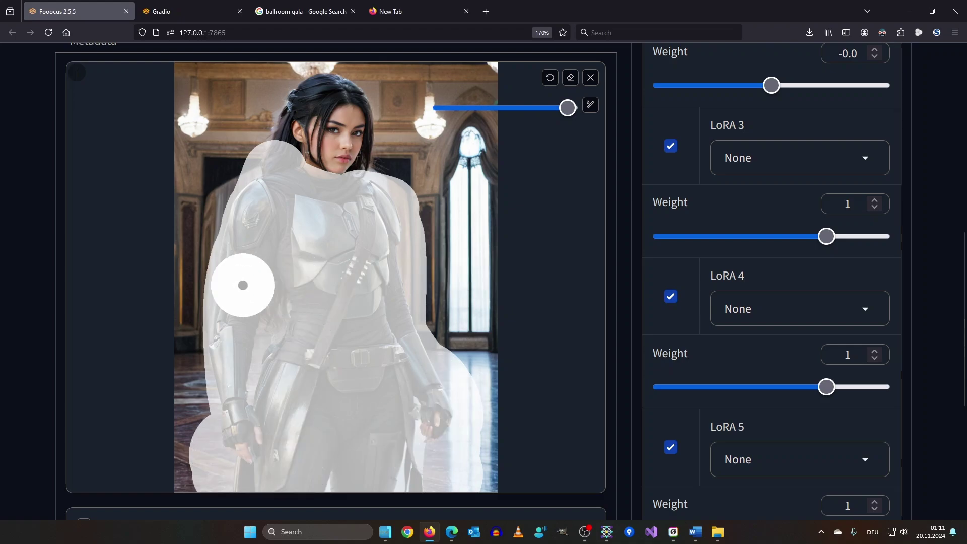
scroll(285, 232, down, 5)
click(288, 324)
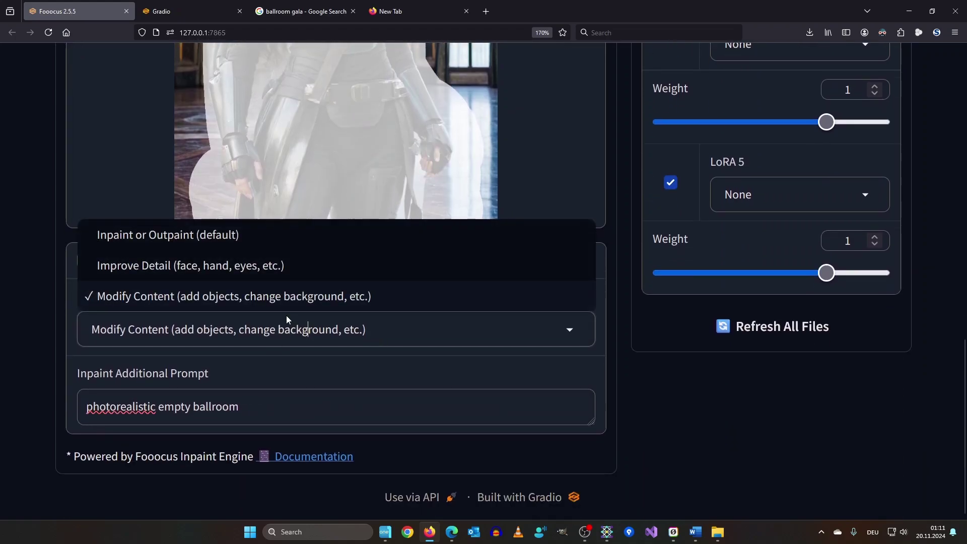
click(168, 235)
scroll(130, 204, up, 10)
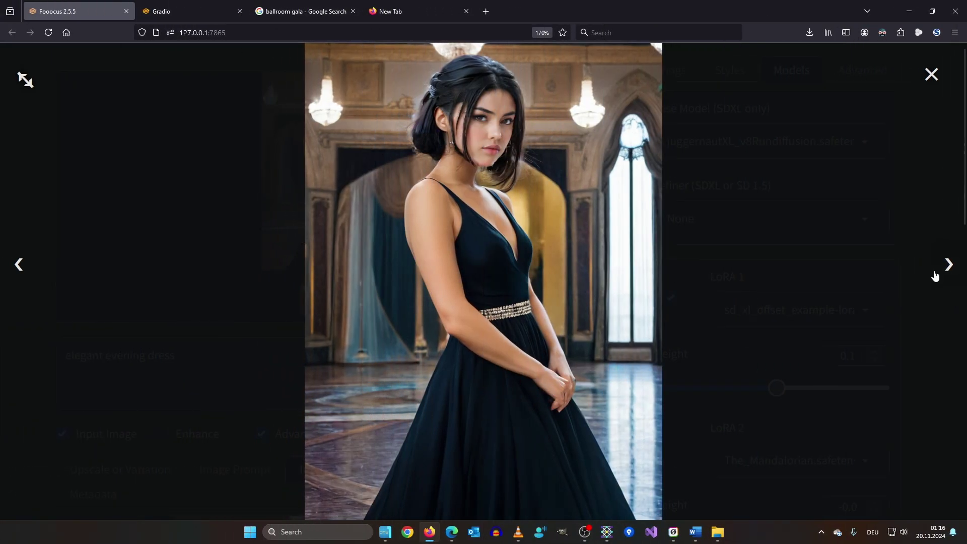
click(948, 265)
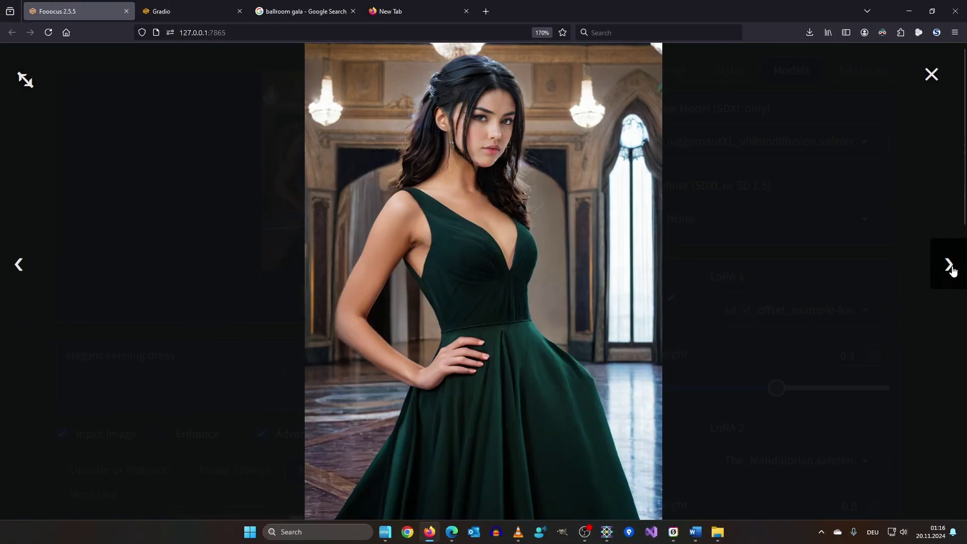
Close the image viewer and search Civitai for 'elegant dress' models
click(930, 77)
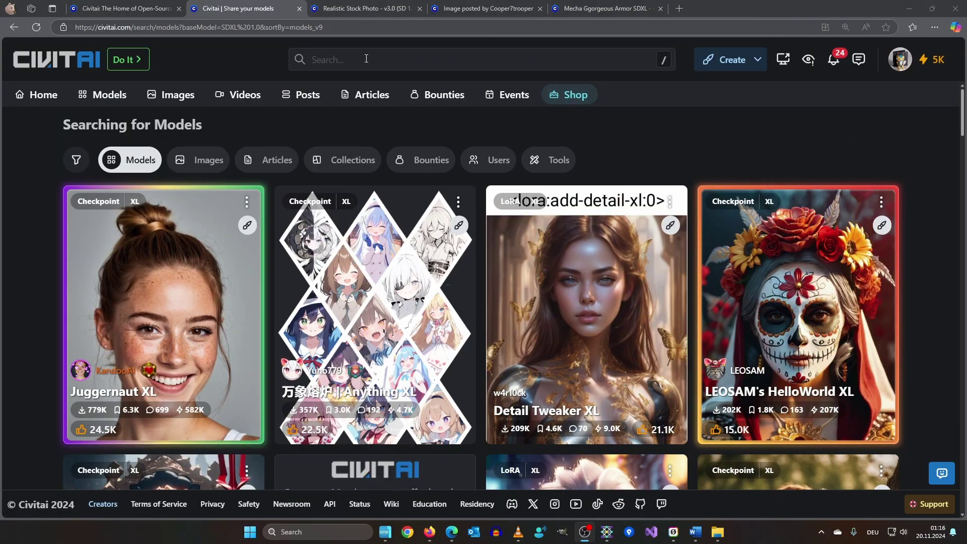
click(416, 61)
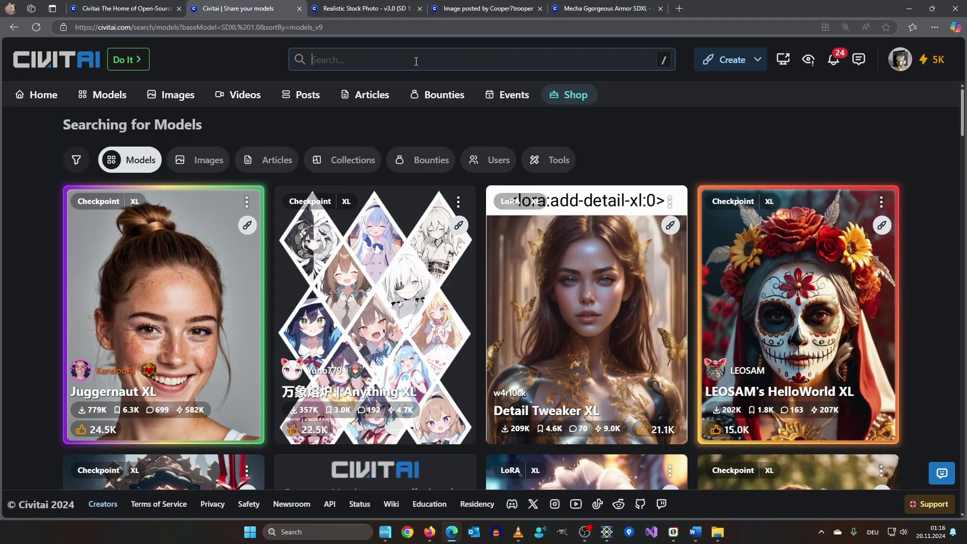
text(elegant dress)
key(Return)
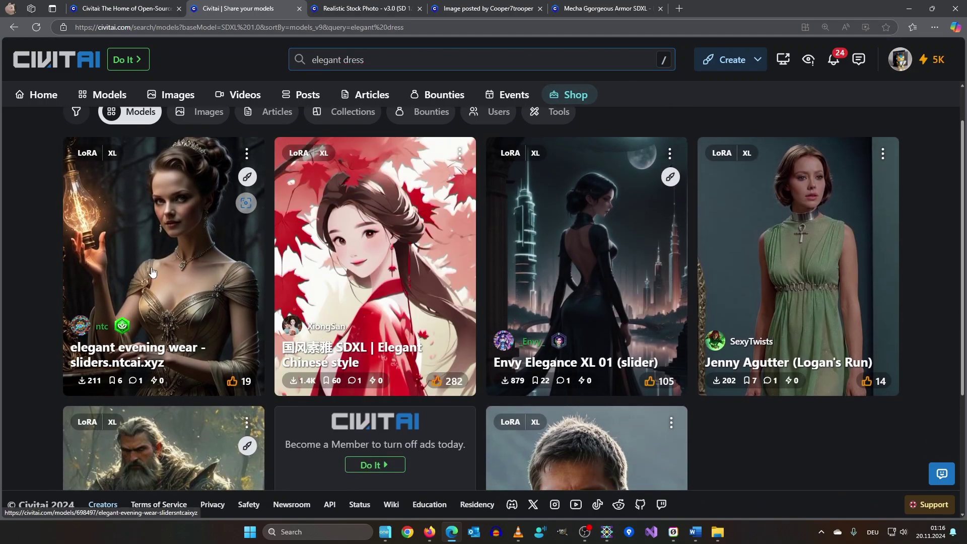
Open the 'elegant evening wear - sliders.ntcai.xyz' model and browse its example images
click(152, 271)
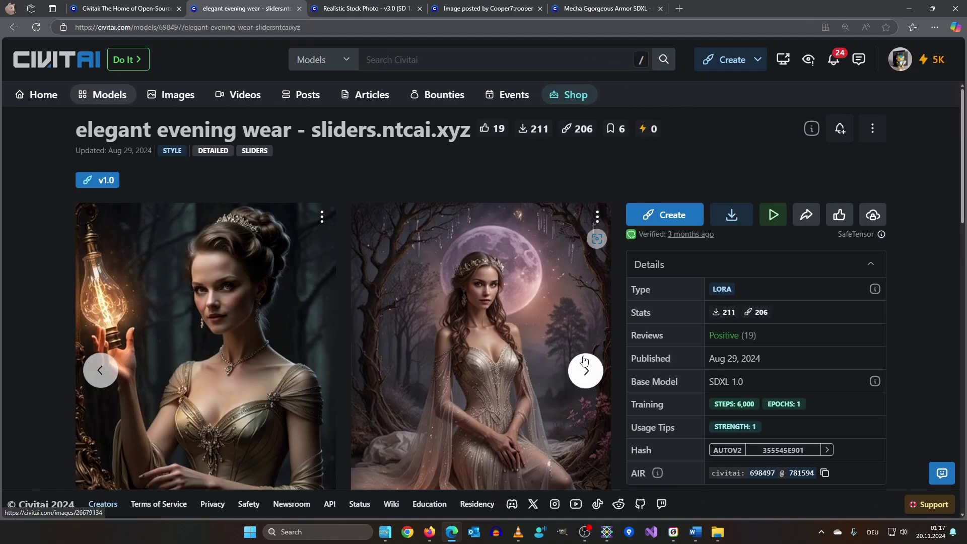
scroll(568, 354, down, 1)
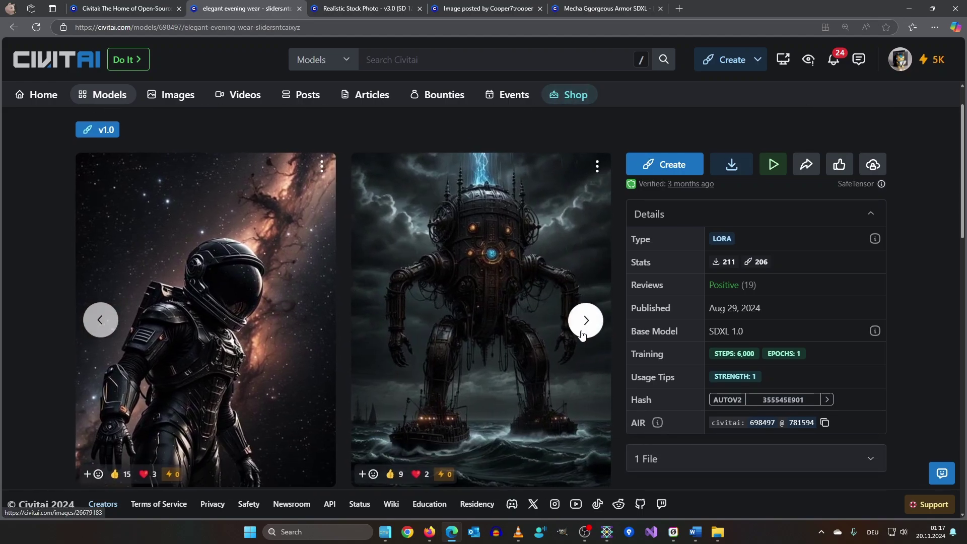
click(584, 320)
scroll(216, 353, down, 1)
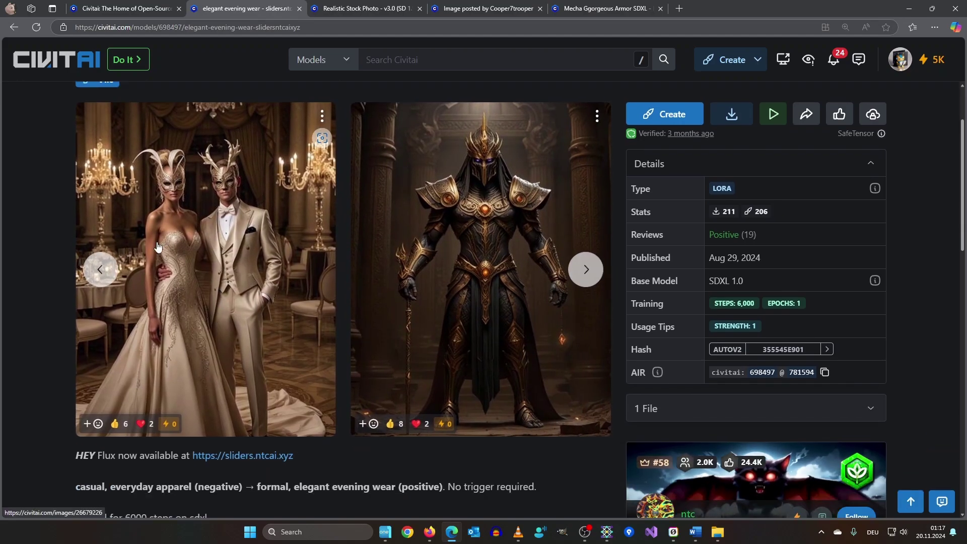
scroll(216, 352, up, 1)
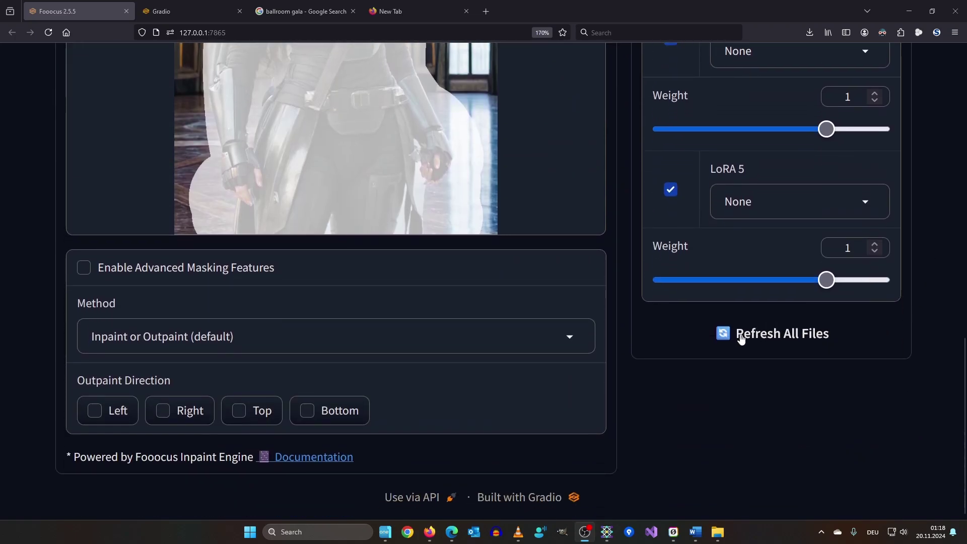
Put SDXL\elegant_evening_wear in the LoRA 2 slot, replacing The_Mandalorian, at weight 0.75
click(774, 335)
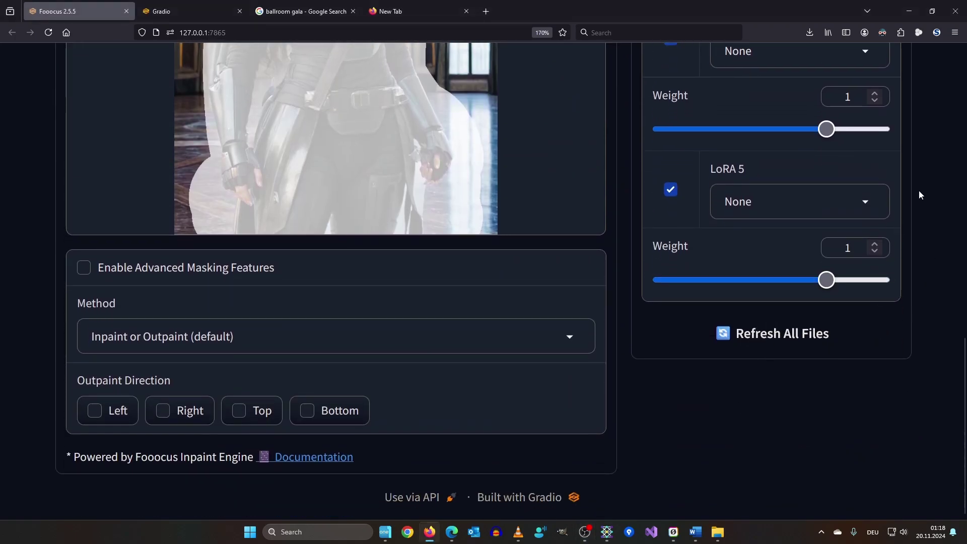
scroll(919, 195, up, 8)
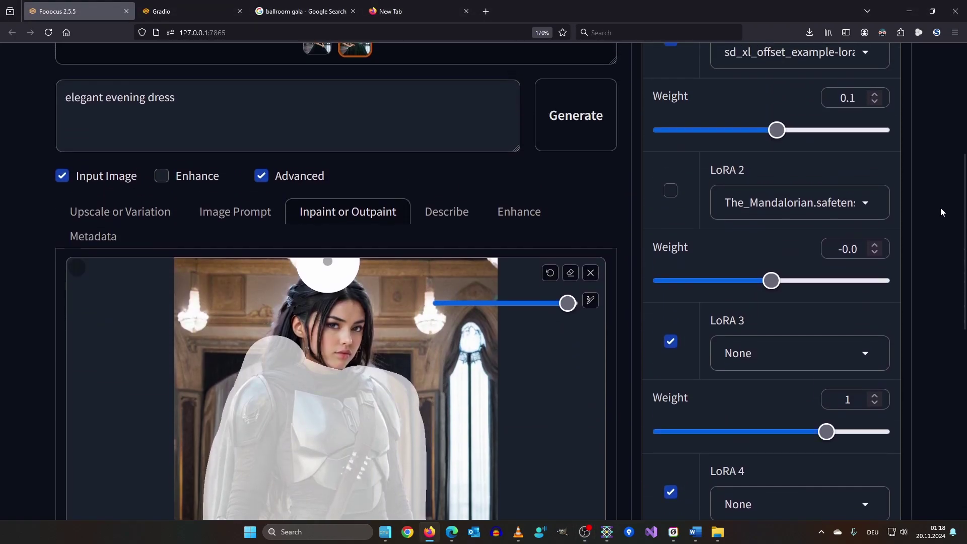
scroll(940, 207, up, 2)
click(808, 291)
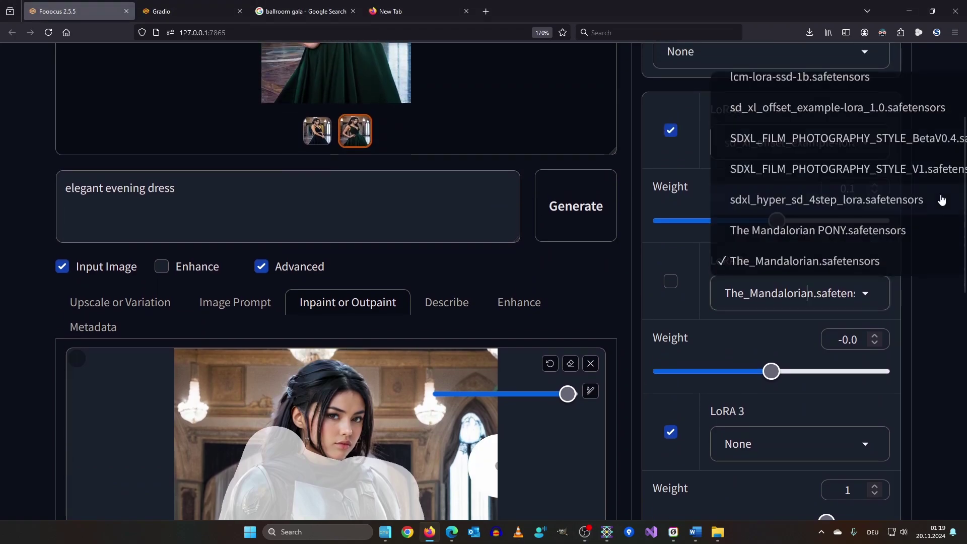
text(SDXL\ele)
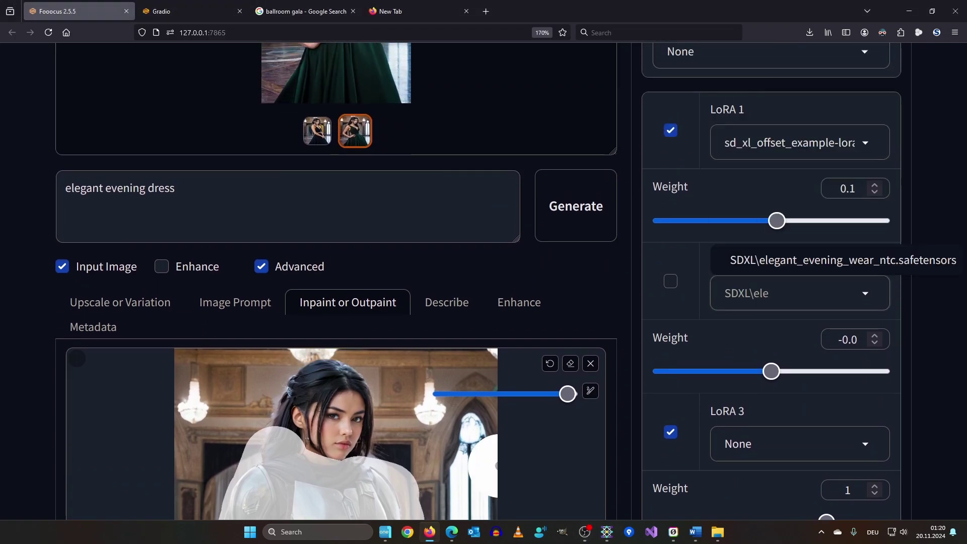
click(810, 261)
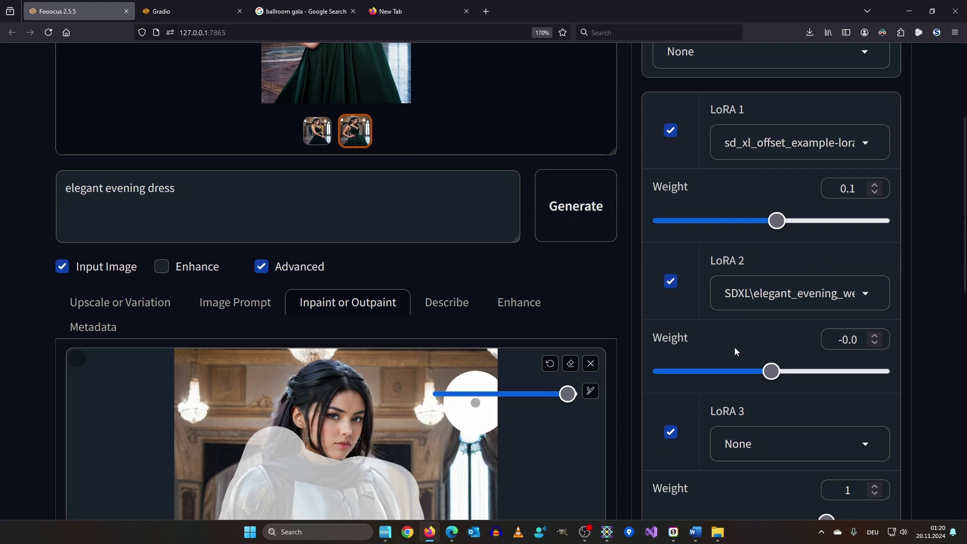
click(768, 378)
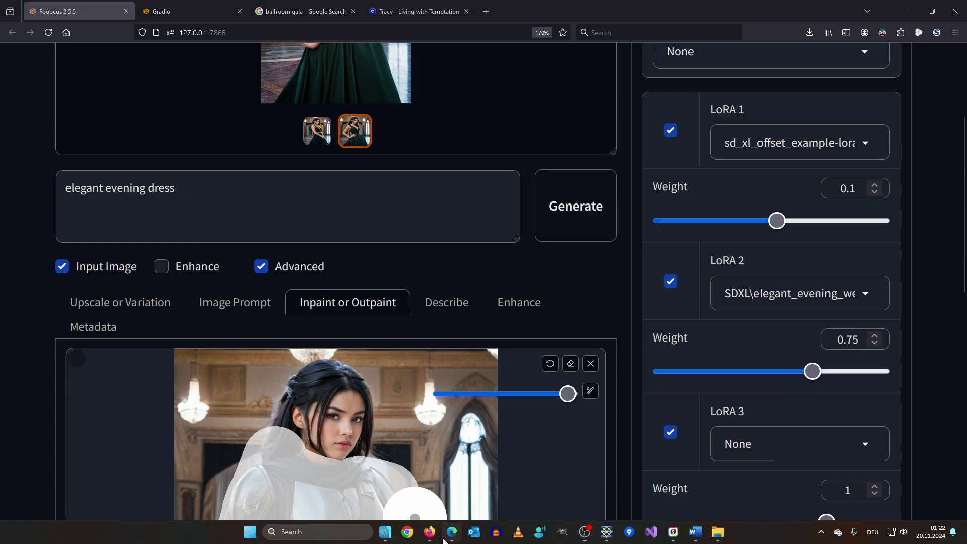
Page through the elegant evening wear LoRA's sample images and check its recommended strength of 1
click(443, 539)
scroll(759, 323, down, 2)
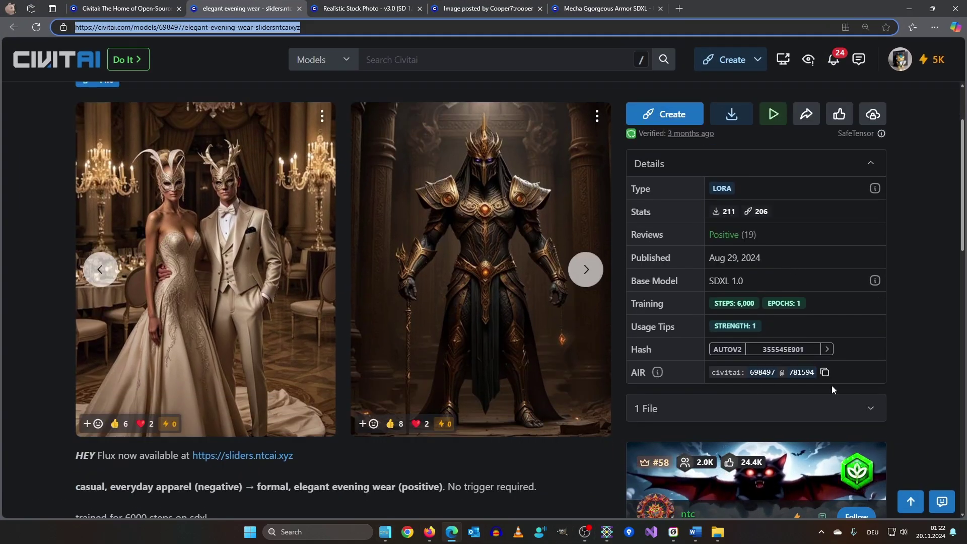
scroll(538, 339, down, 3)
scroll(646, 321, up, 4)
click(585, 320)
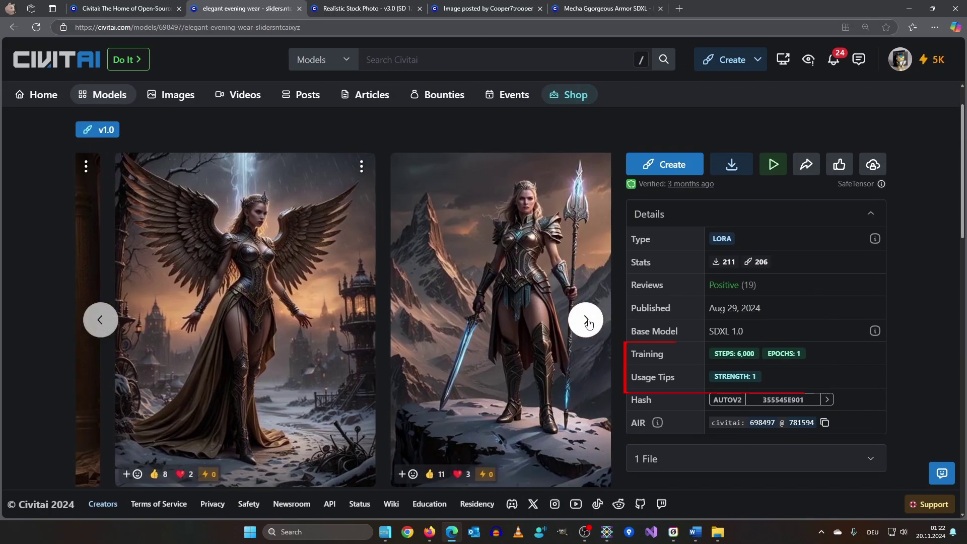
click(584, 322)
click(585, 322)
click(584, 320)
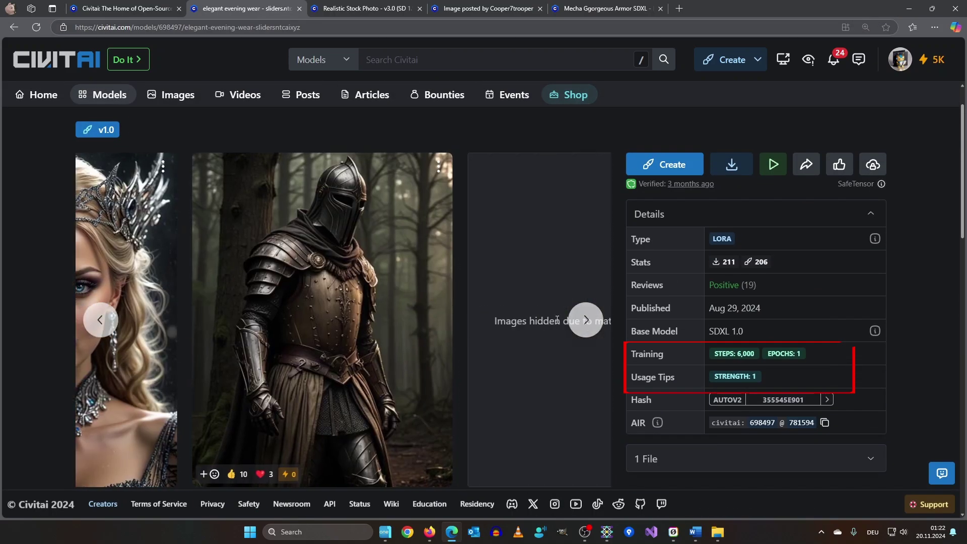
scroll(579, 302, down, 3)
scroll(574, 247, down, 5)
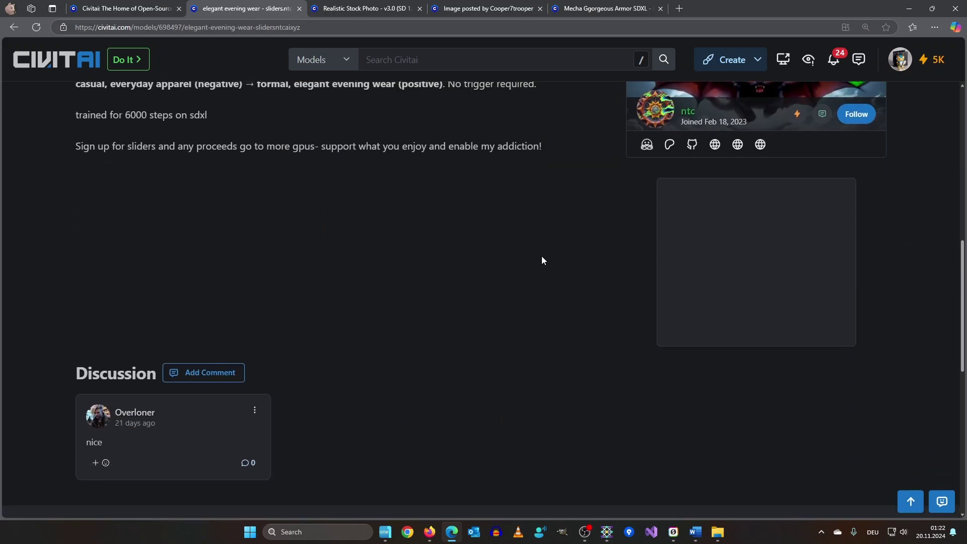
scroll(543, 267, up, 10)
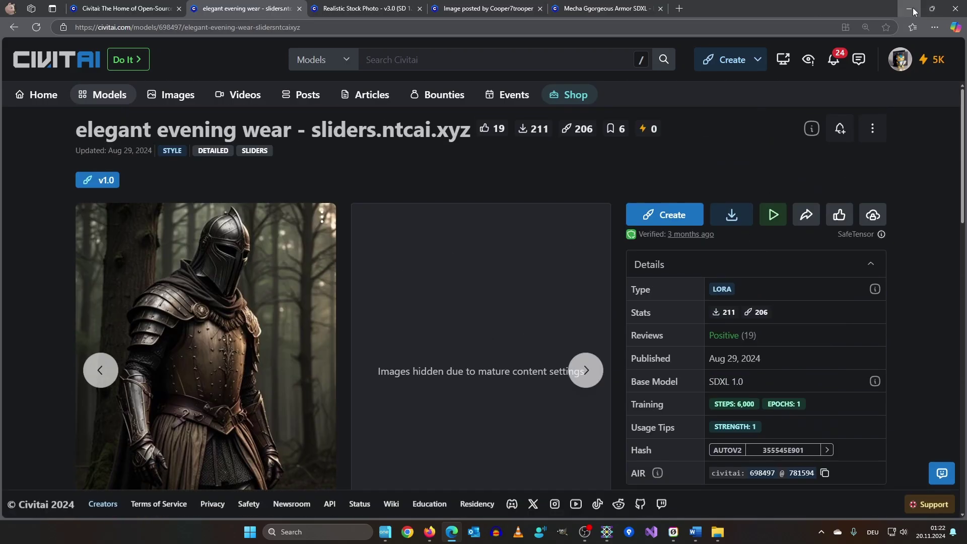
Return to the Fooocus page and select the prompt text
click(911, 8)
click(259, 190)
key(ctrl+a)
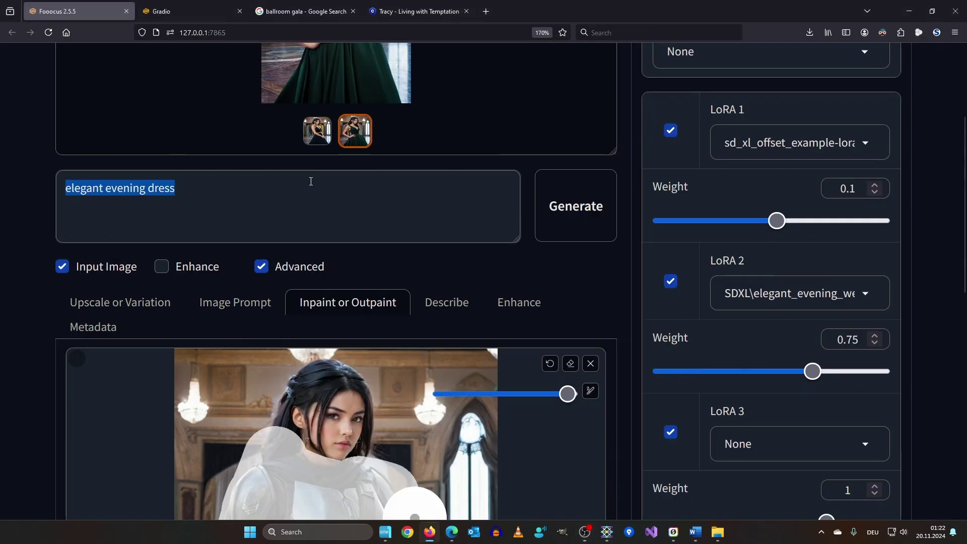
click(310, 181)
scroll(439, 288, up, 3)
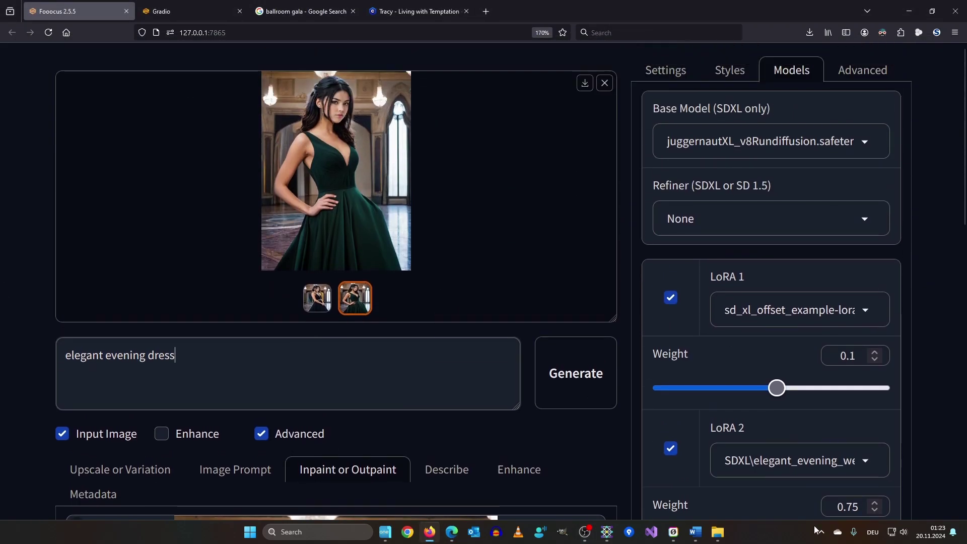
Lower the inpaint denoising strength from 0.618 to 0.494 in Advanced settings and review the regenerated dress
click(856, 73)
scroll(896, 208, down, 4)
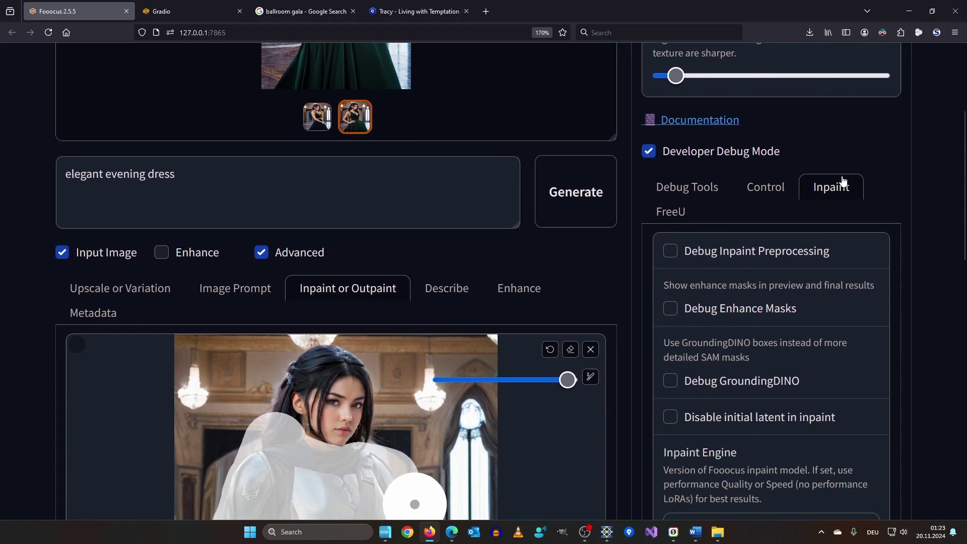
scroll(849, 188, down, 10)
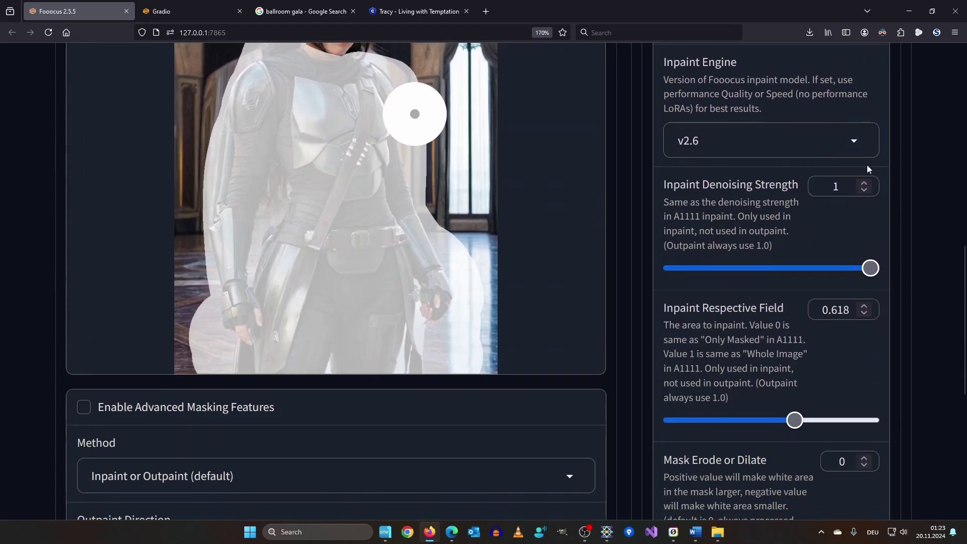
click(767, 206)
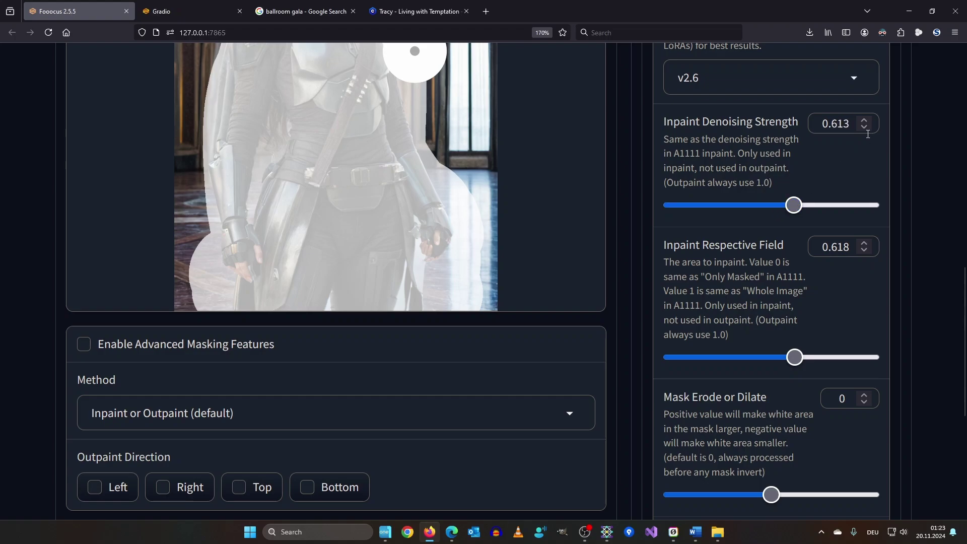
click(861, 128)
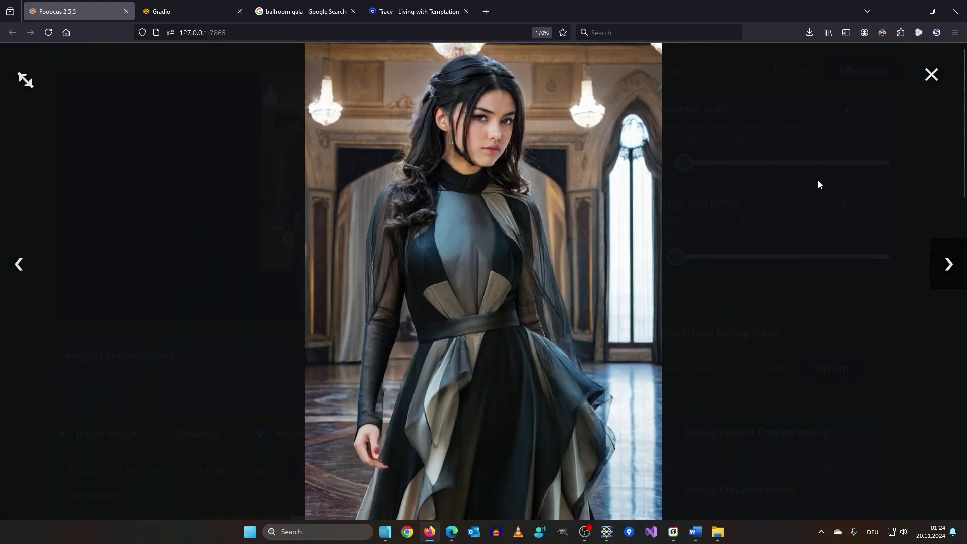
click(930, 75)
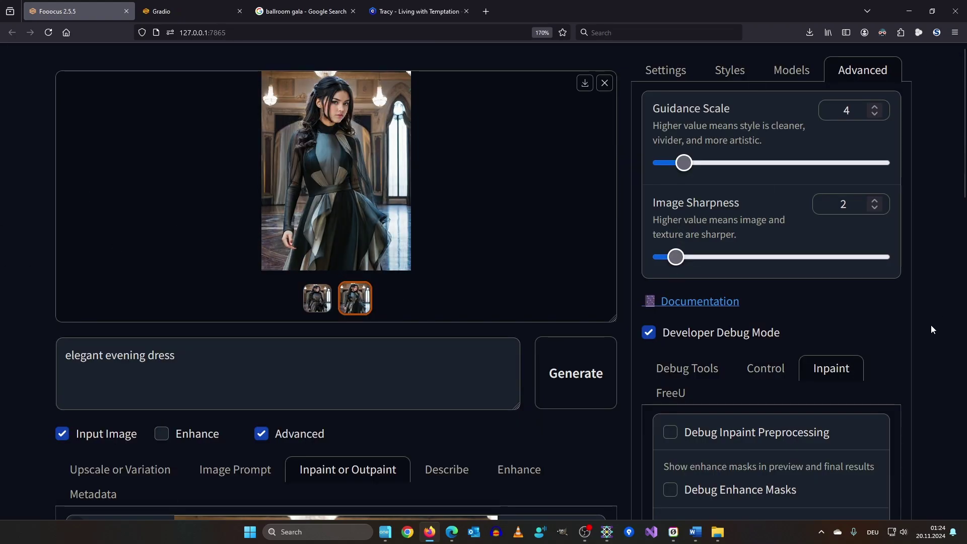
scroll(931, 324, down, 10)
scroll(919, 264, down, 4)
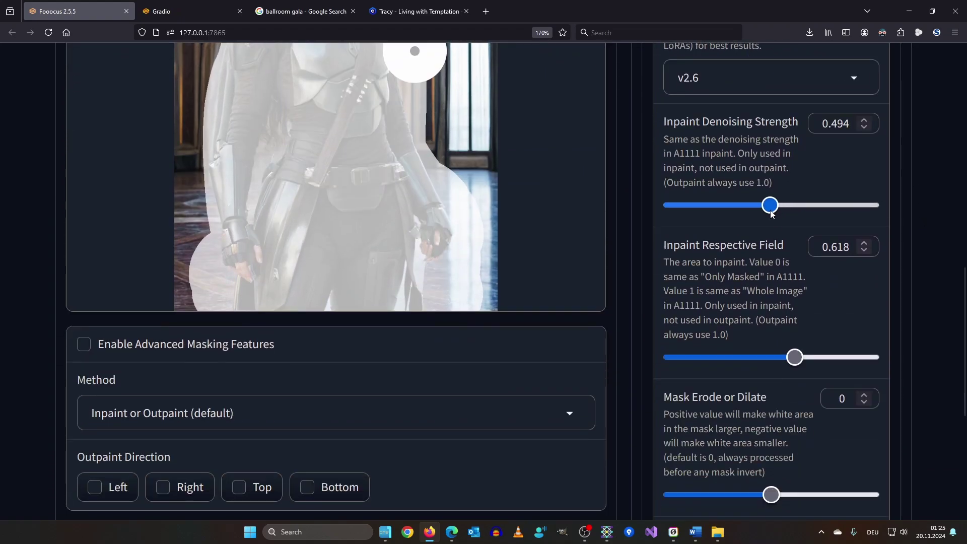
Prefix the prompt to read 'colorful elegant evening dress' and browse the new dress results
scroll(444, 380, down, 5)
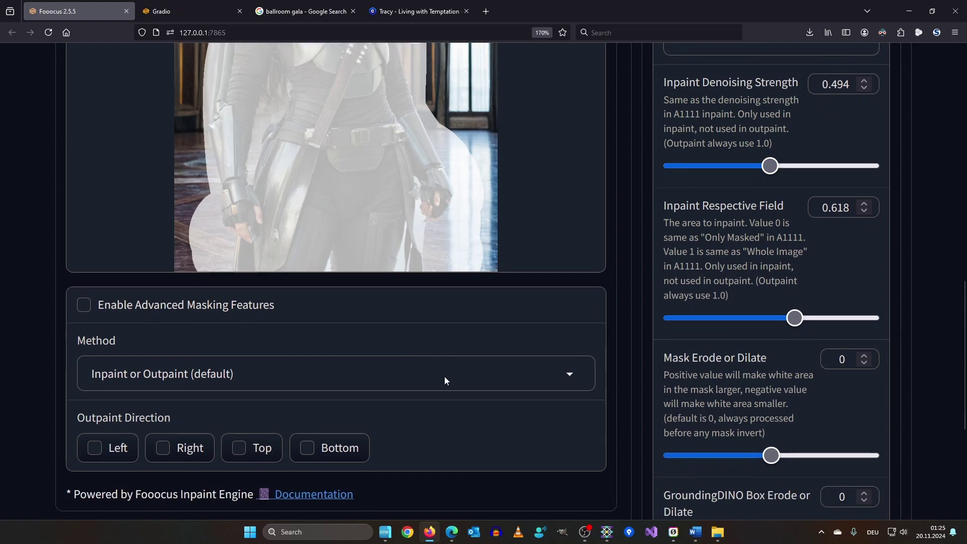
scroll(578, 366, up, 8)
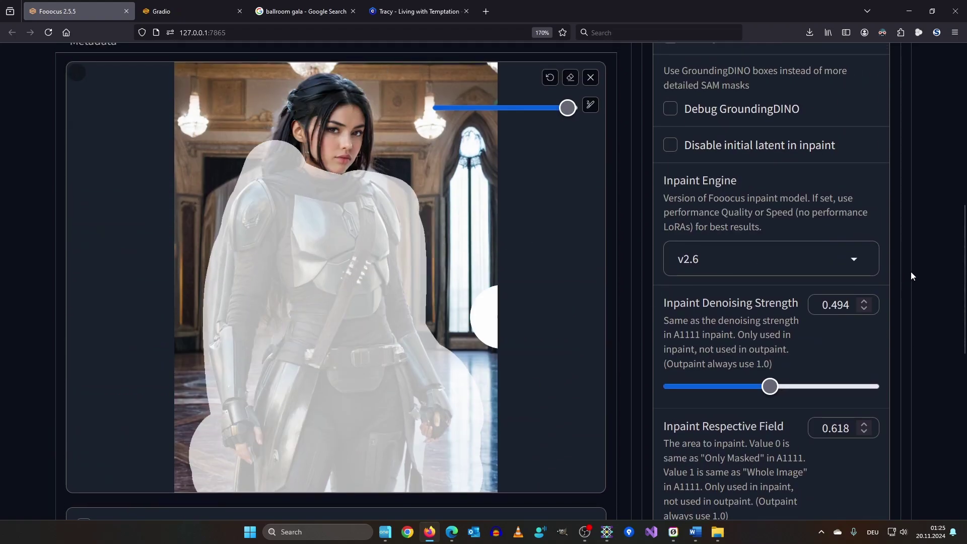
scroll(901, 254, up, 8)
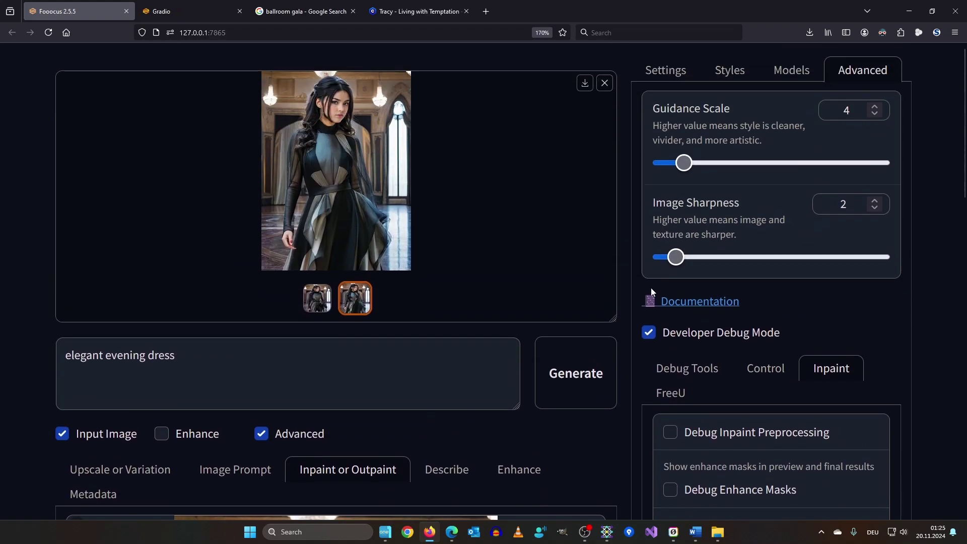
click(81, 362)
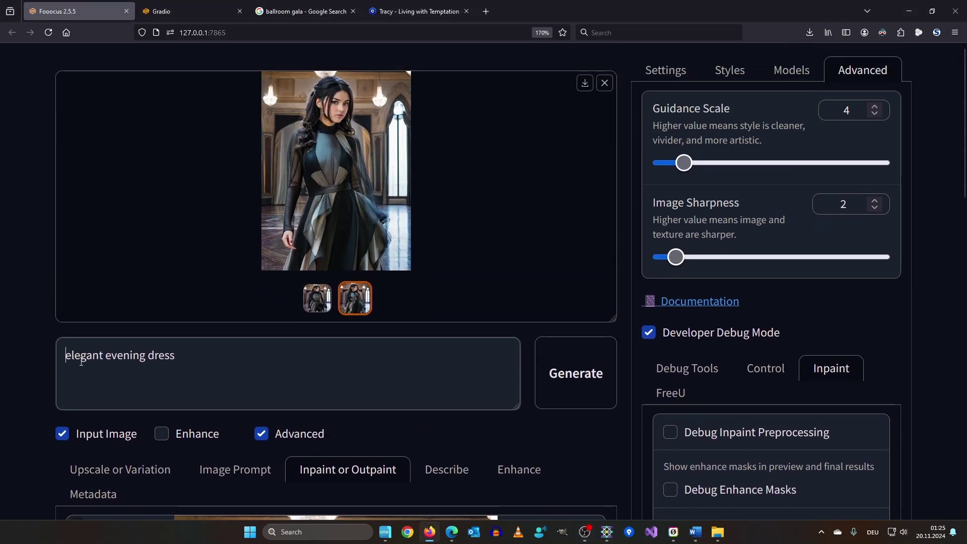
text(colorful)
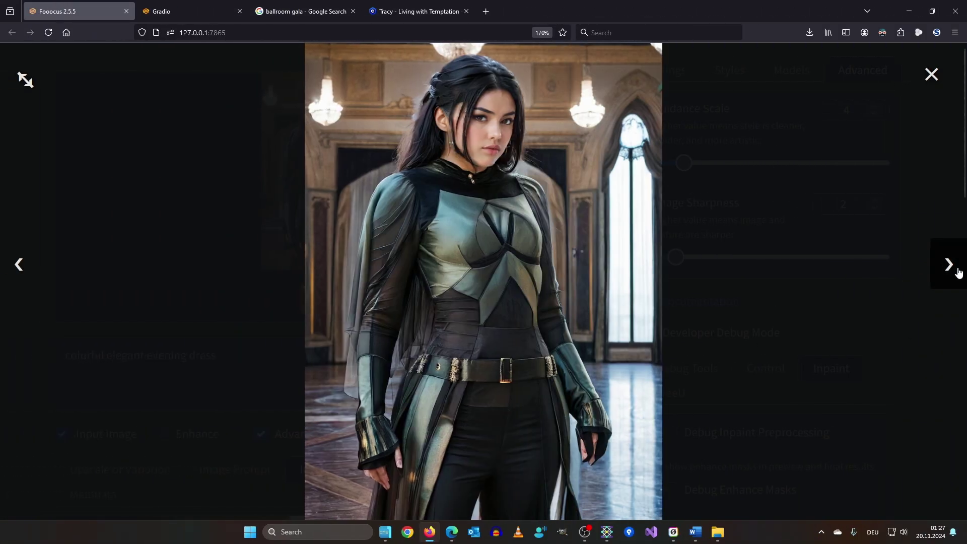
click(958, 272)
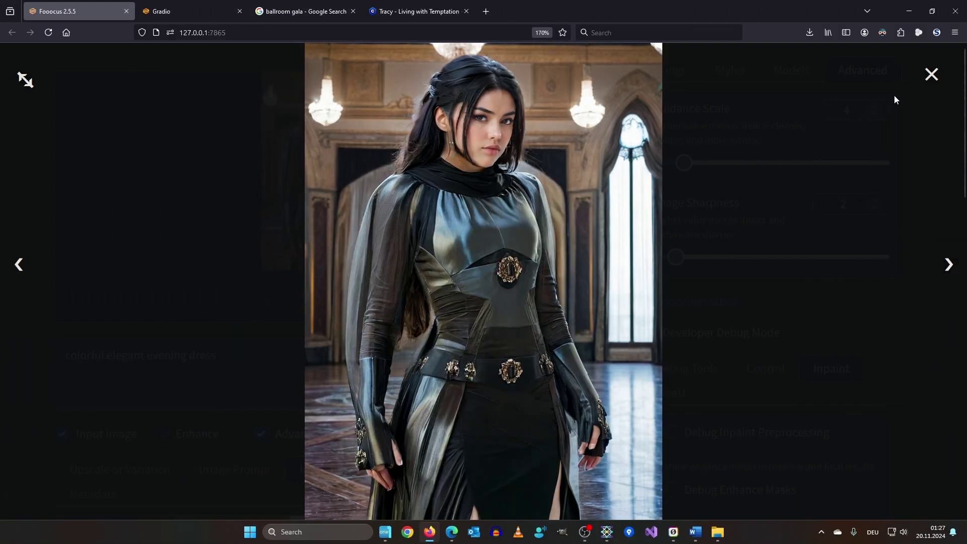
click(931, 74)
scroll(838, 228, down, 8)
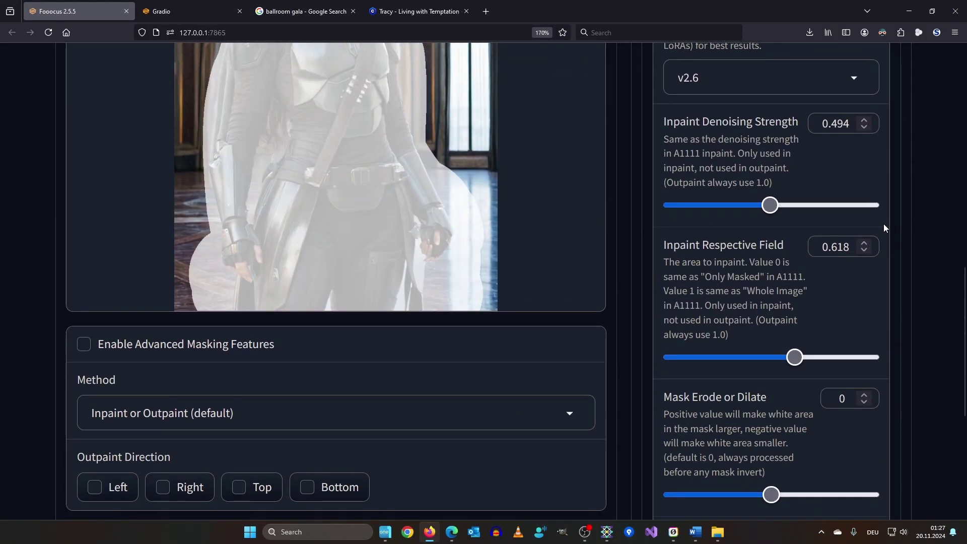
Raise inpaint denoising strength to 0.55 and browse the new sheer-dress variants
click(864, 121)
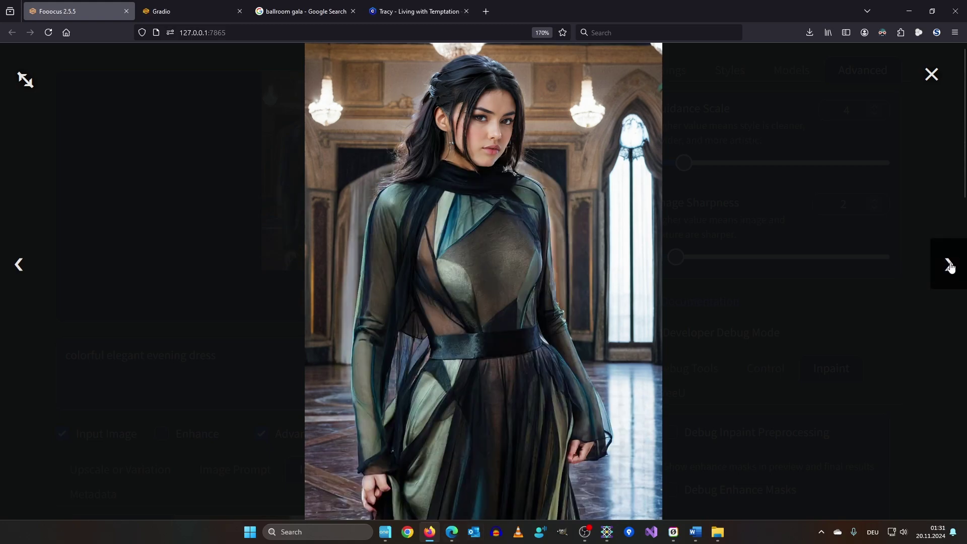
click(15, 263)
click(849, 119)
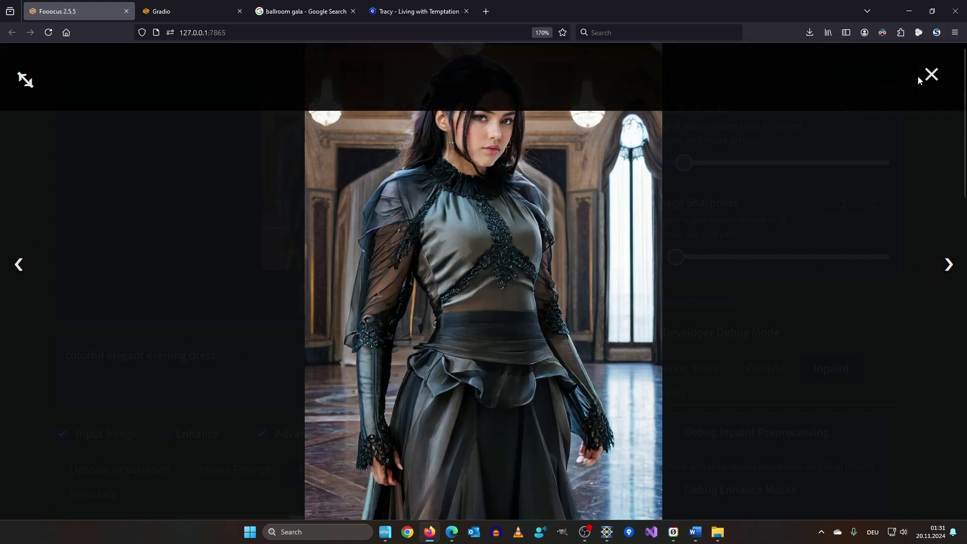
Clear the old dress mask and paint a new mask over the black-gowned woman's hair
scroll(492, 179, down, 7)
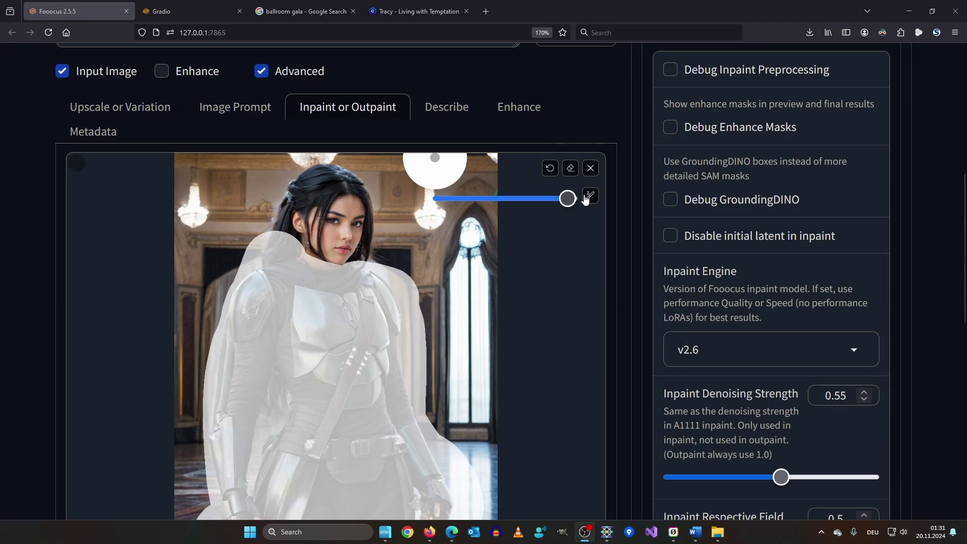
click(570, 167)
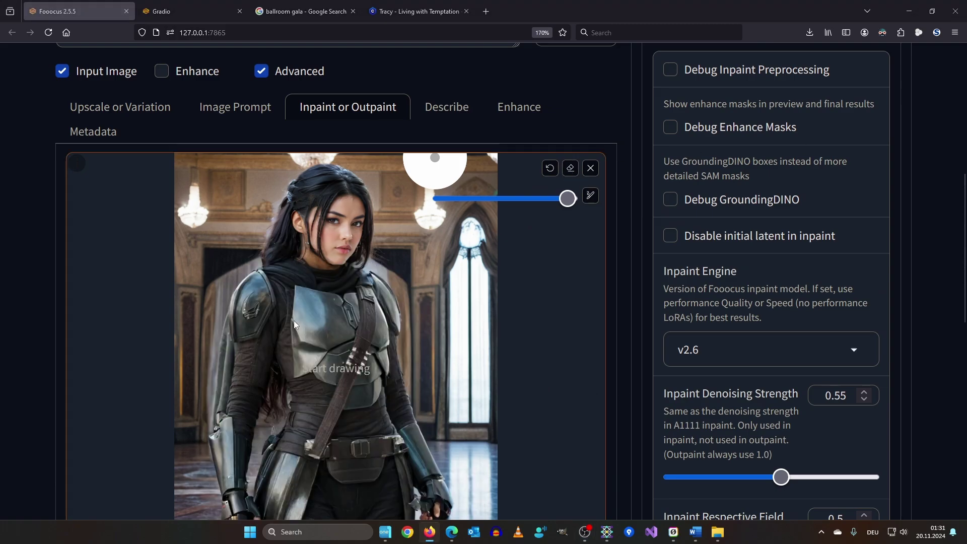
scroll(562, 222, down, 2)
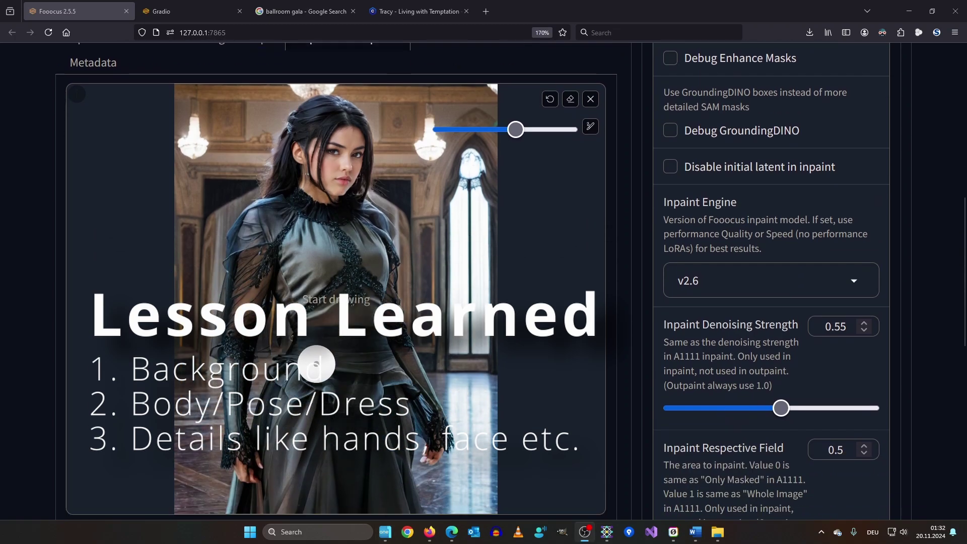
scroll(316, 364, down, 1)
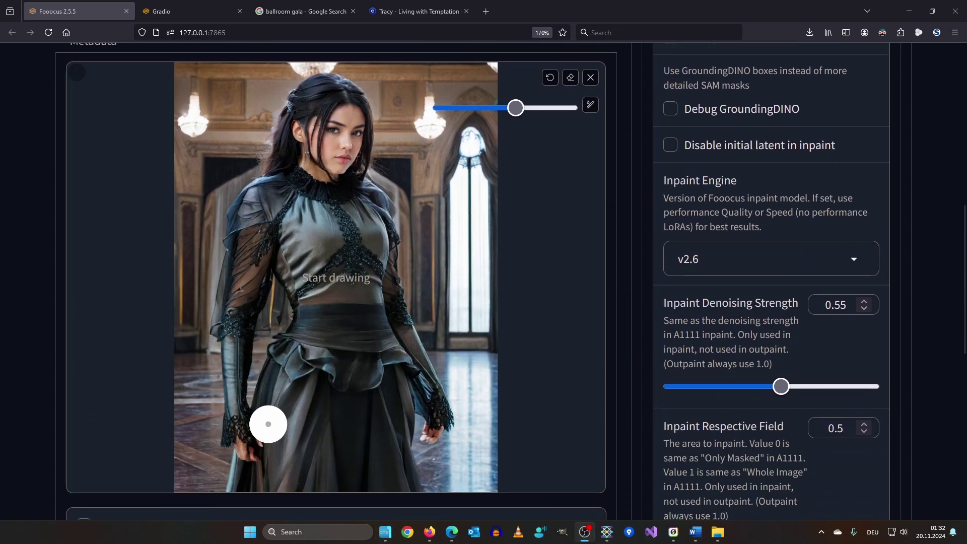
scroll(263, 422, down, 2)
scroll(322, 287, up, 2)
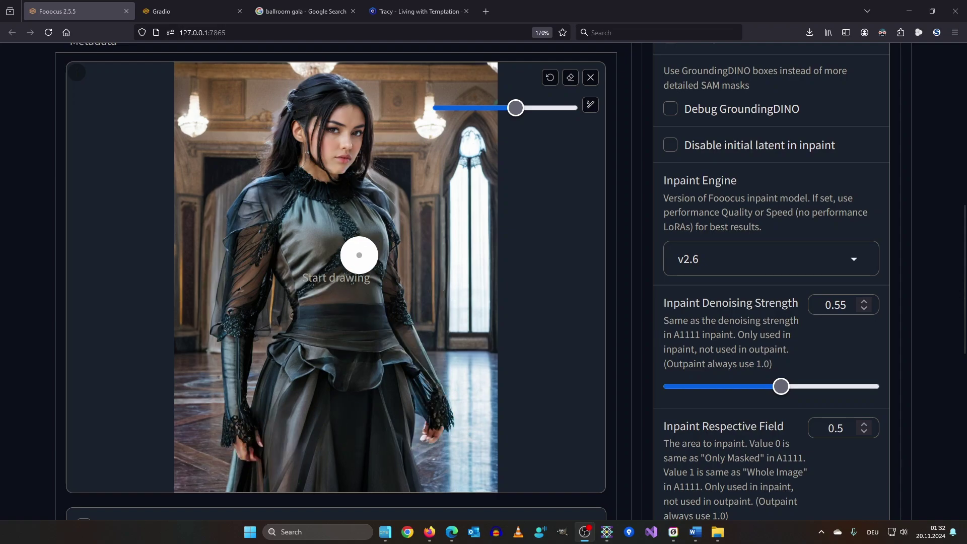
scroll(269, 237, up, 2)
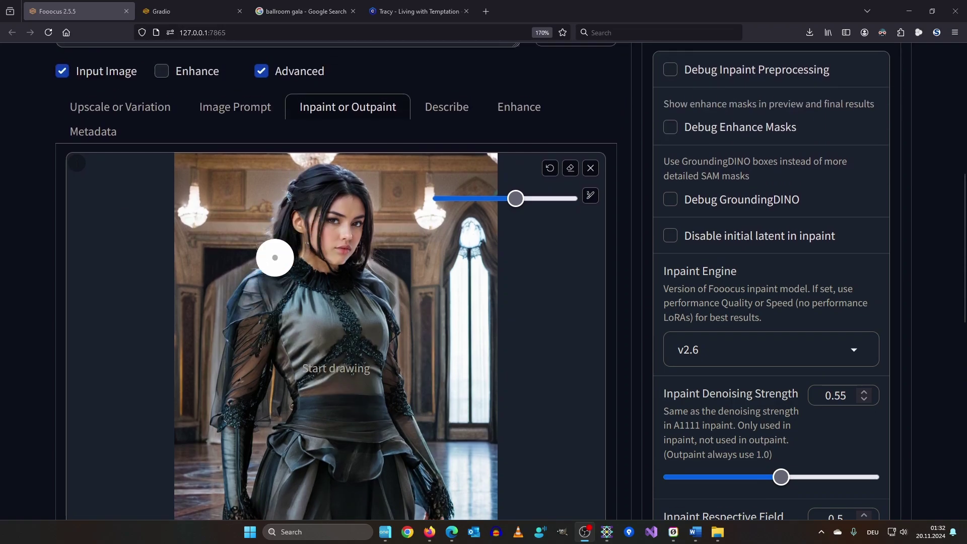
mouse_move(279, 255)
mouse_down()
mouse_move(278, 199)
mouse_move(321, 174)
mouse_move(308, 188)
mouse_move(372, 182)
mouse_move(375, 258)
mouse_move(367, 209)
mouse_up()
scroll(334, 229, up, 3)
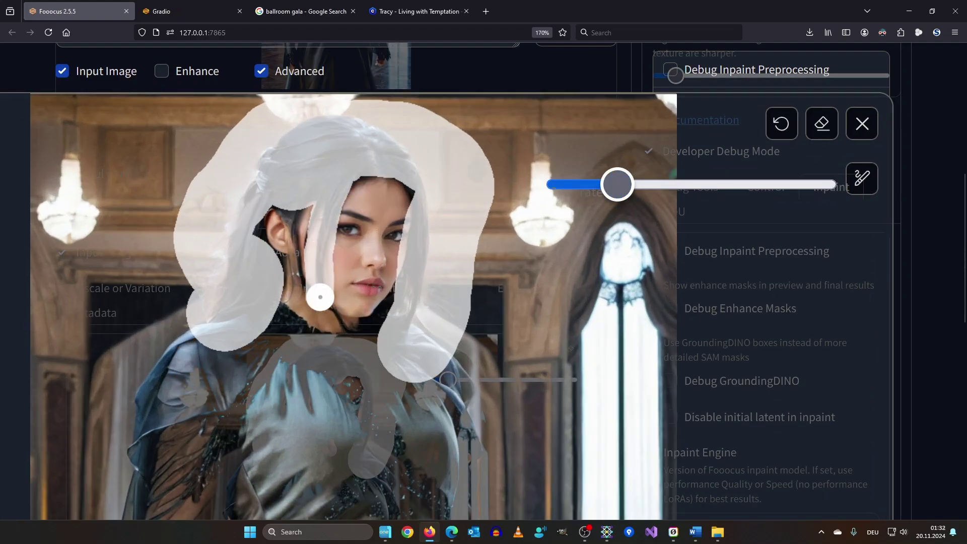
Finish the 'colorful punky hair' prompt and generate the purple-streaked hair versions
text(hair)
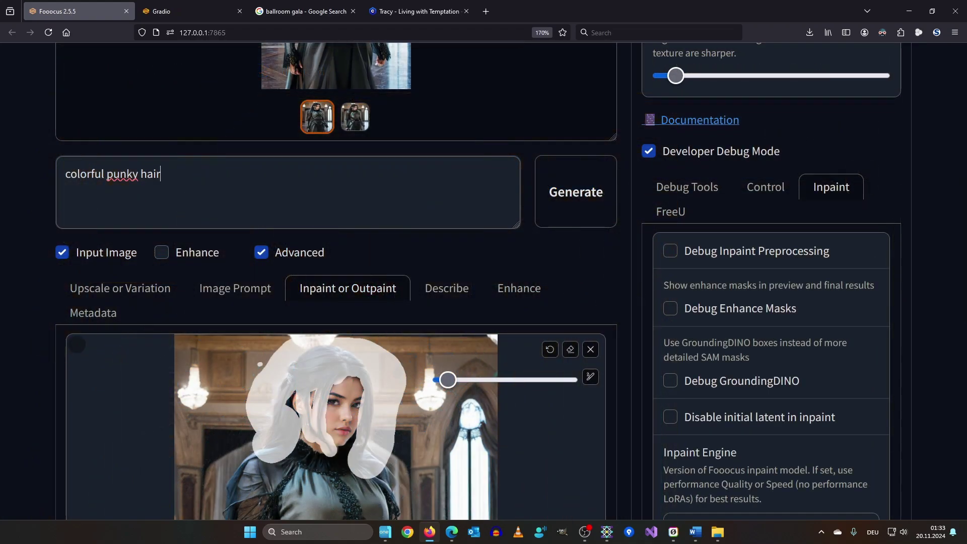
key(ctrl+Return)
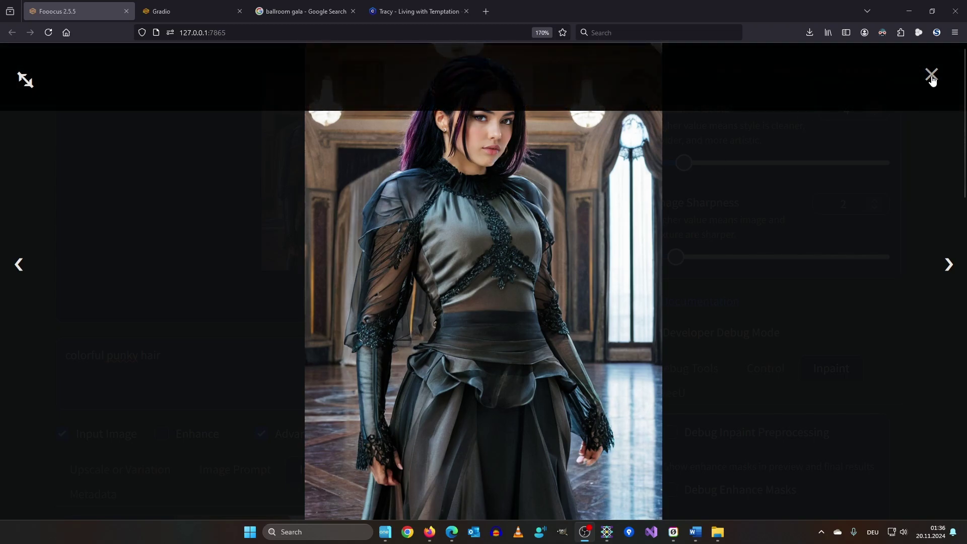
click(931, 75)
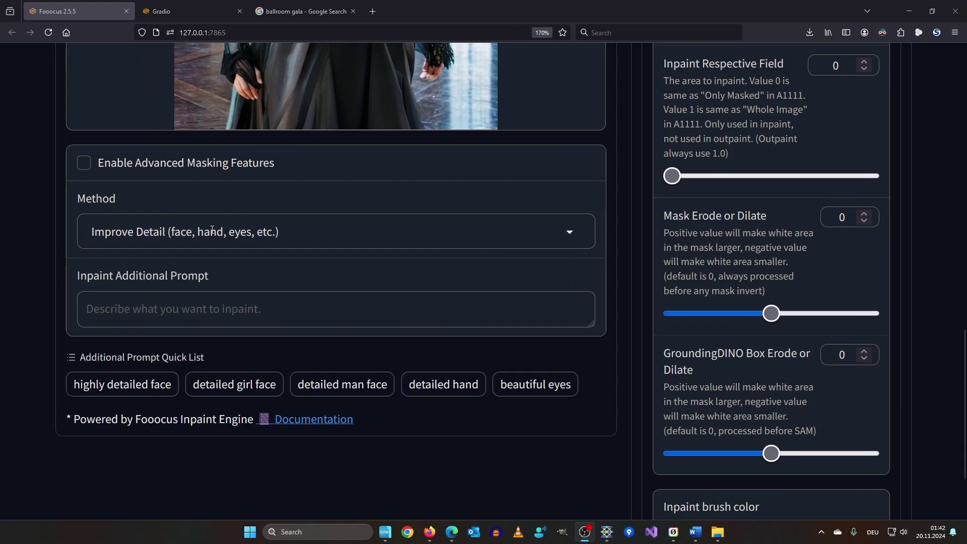
Switch to 'Inpaint or Outpaint (default)', outpaint left and right, and view the widened result
click(214, 230)
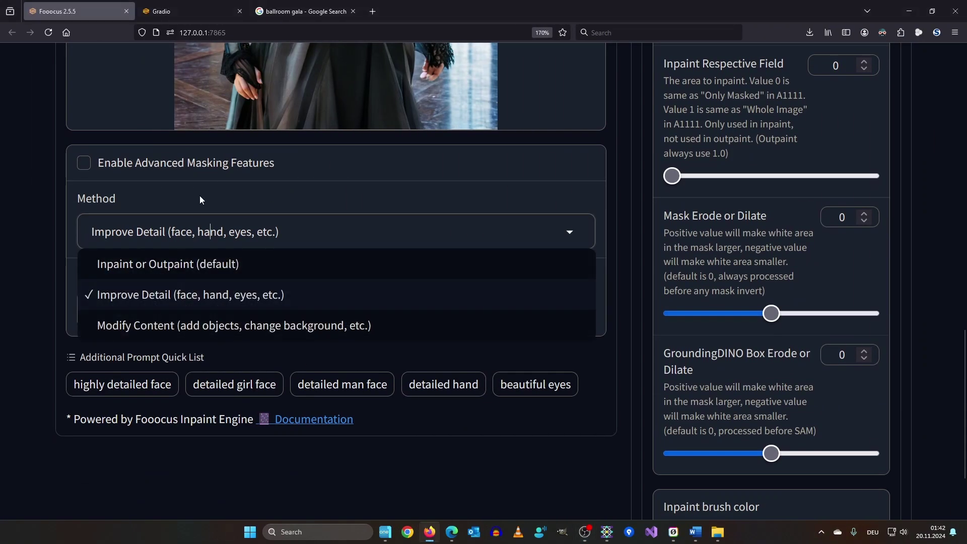
click(178, 272)
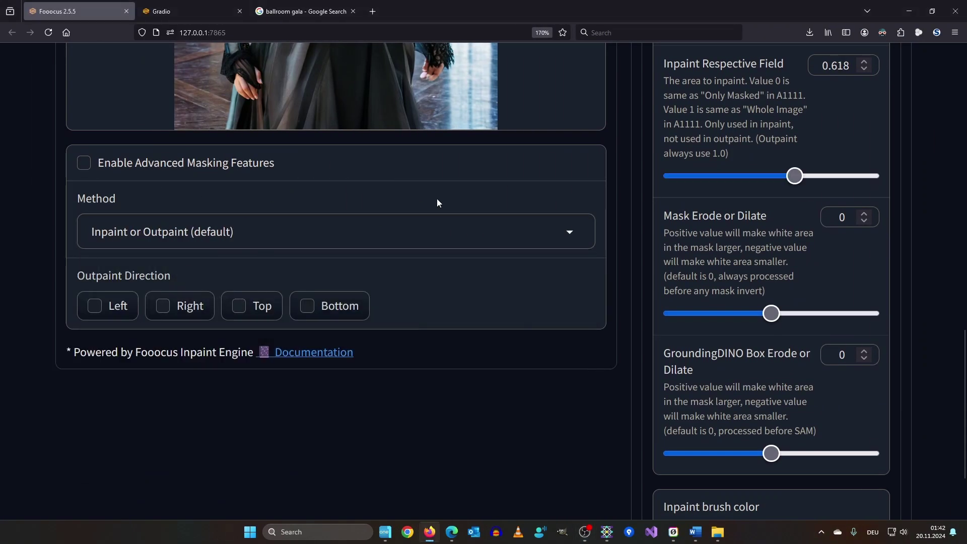
scroll(384, 252, up, 2)
scroll(379, 280, up, 3)
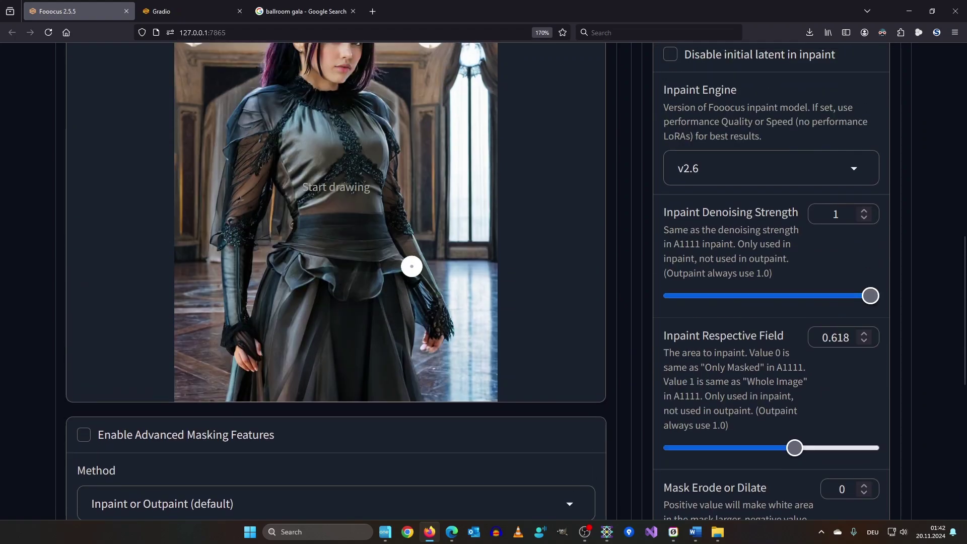
scroll(273, 356, down, 3)
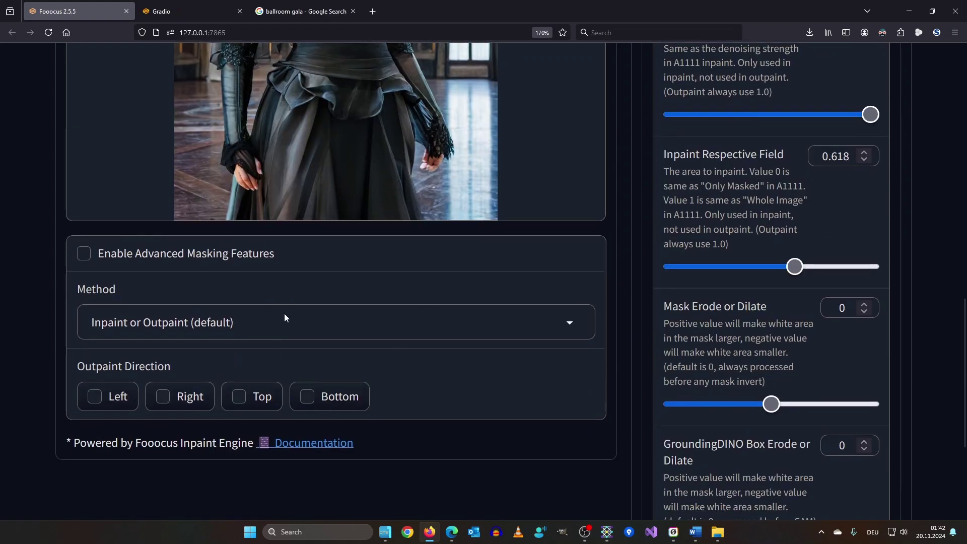
scroll(284, 317, up, 5)
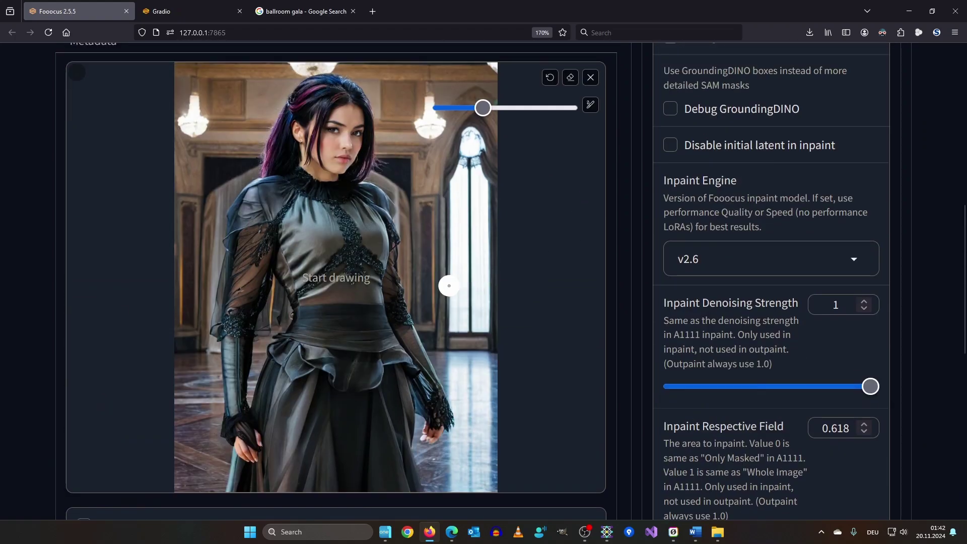
scroll(223, 330, down, 7)
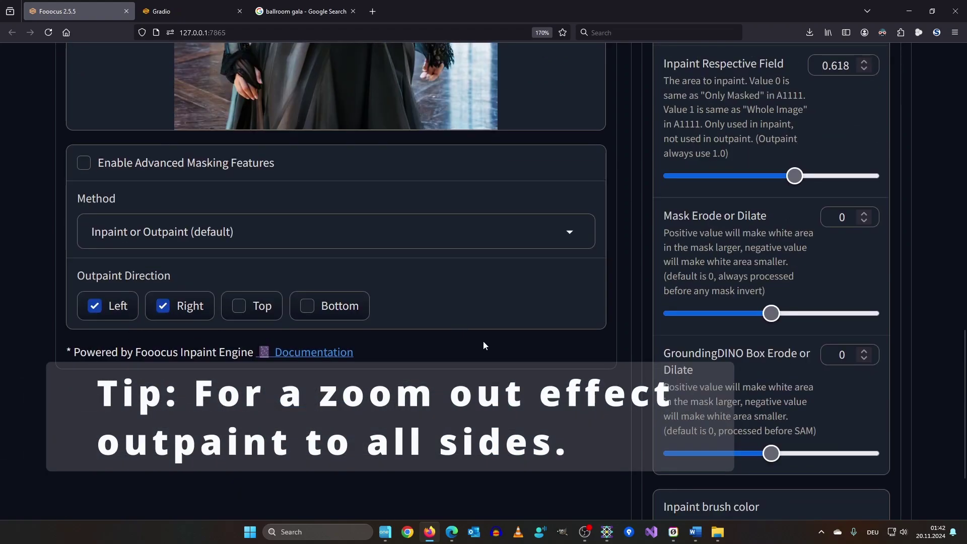
scroll(497, 404, up, 3)
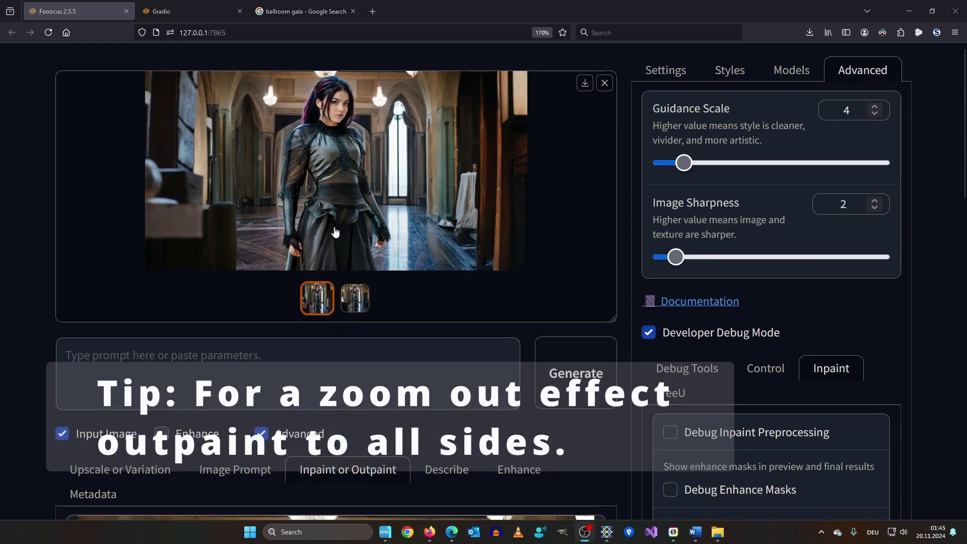
click(322, 171)
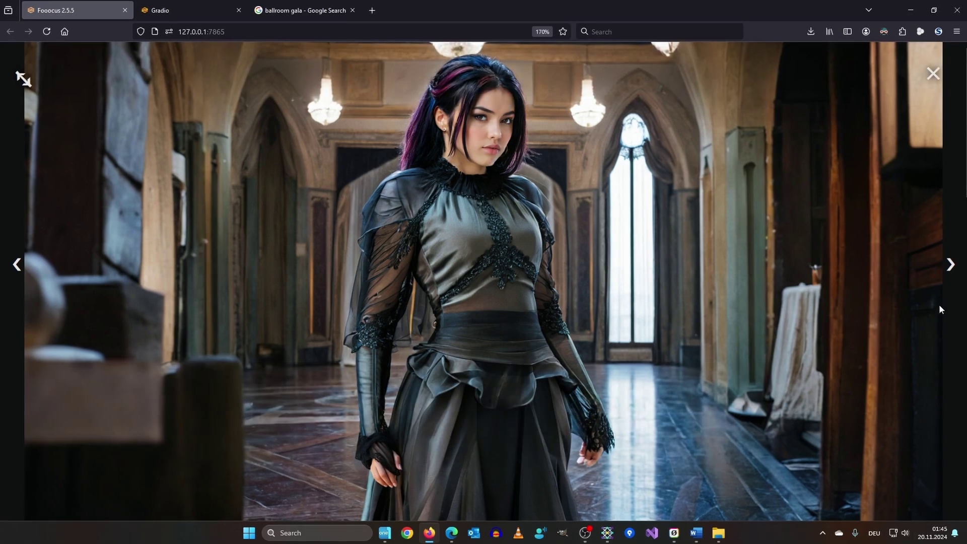
Flip back and forth between the widened lobby variants, then close the viewer
click(950, 265)
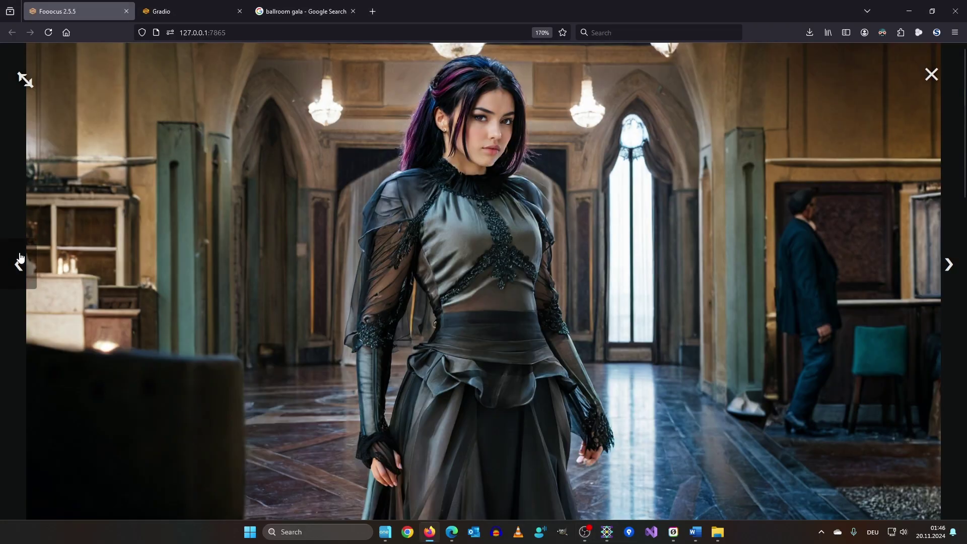
click(19, 258)
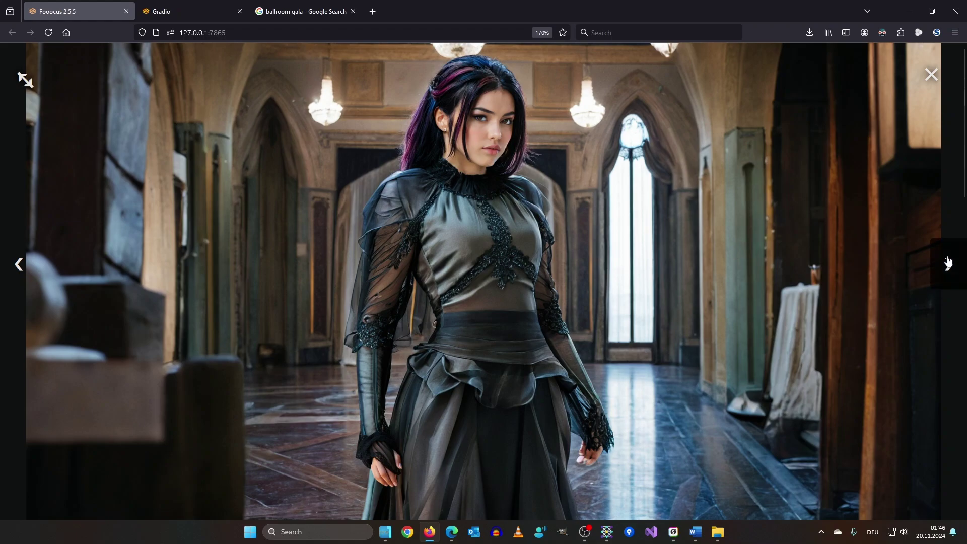
click(946, 262)
click(20, 266)
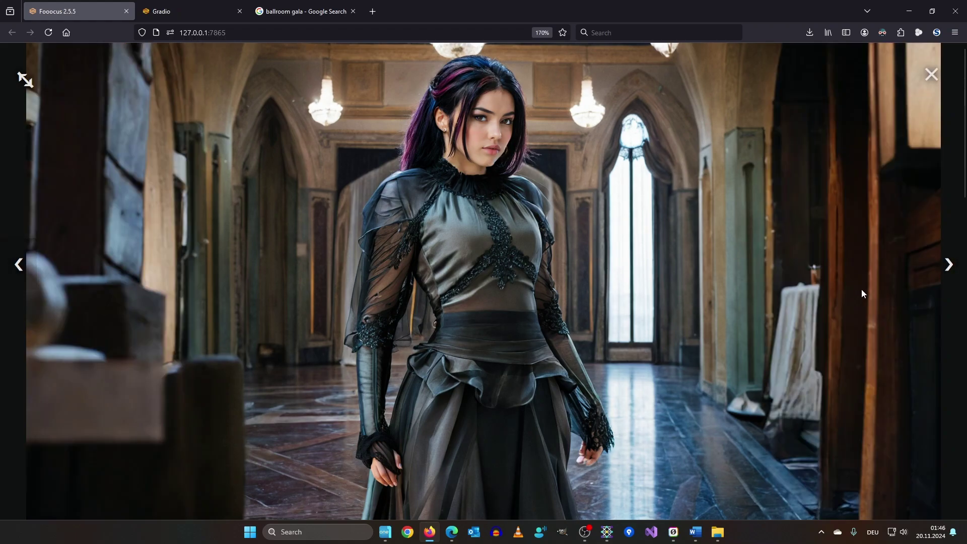
click(945, 265)
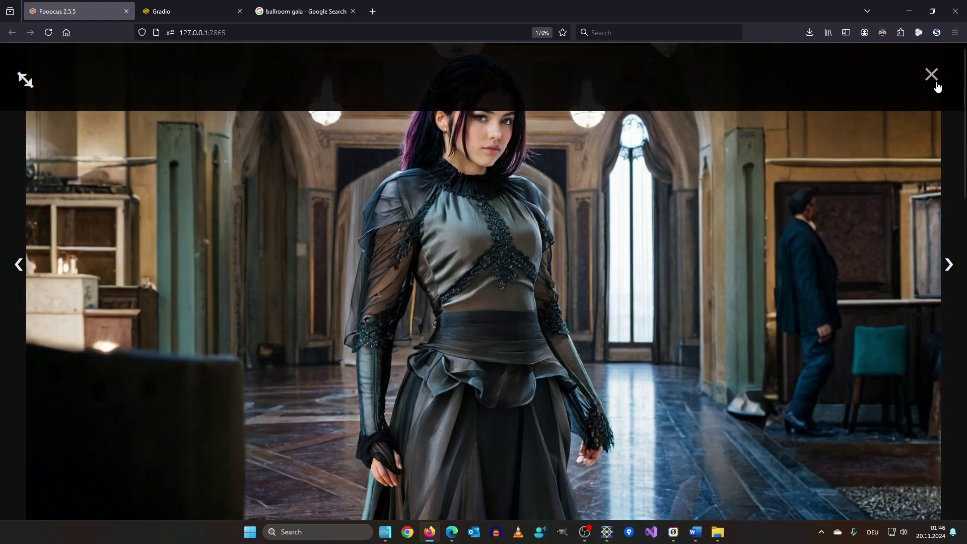
click(931, 75)
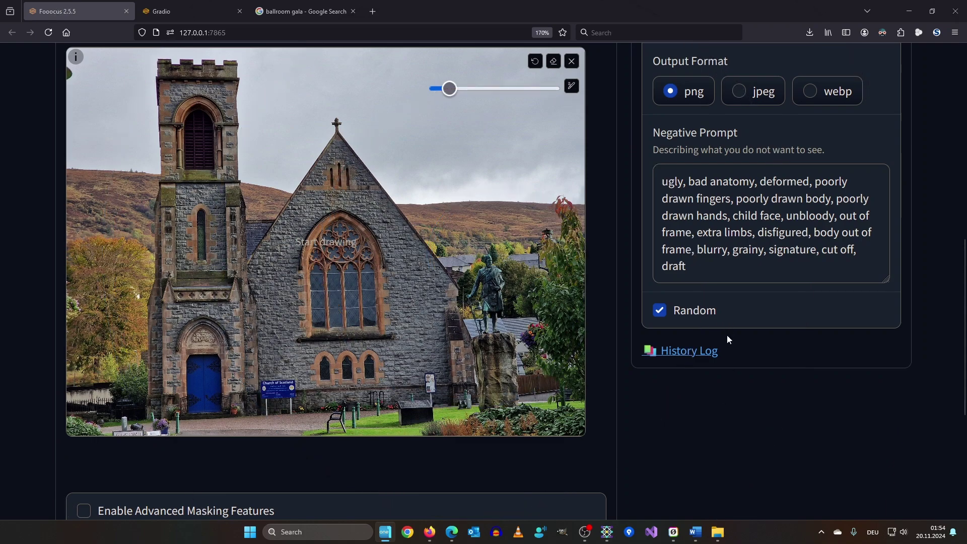
Generate the church photo outpainted to the left and right
scroll(726, 336, down, 3)
scroll(675, 344, up, 6)
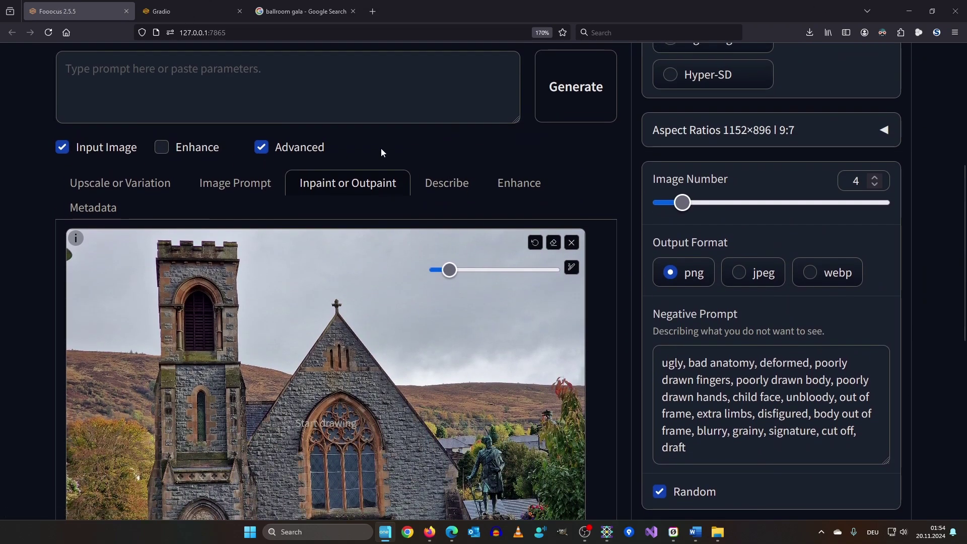
scroll(285, 461, down, 3)
scroll(463, 327, up, 5)
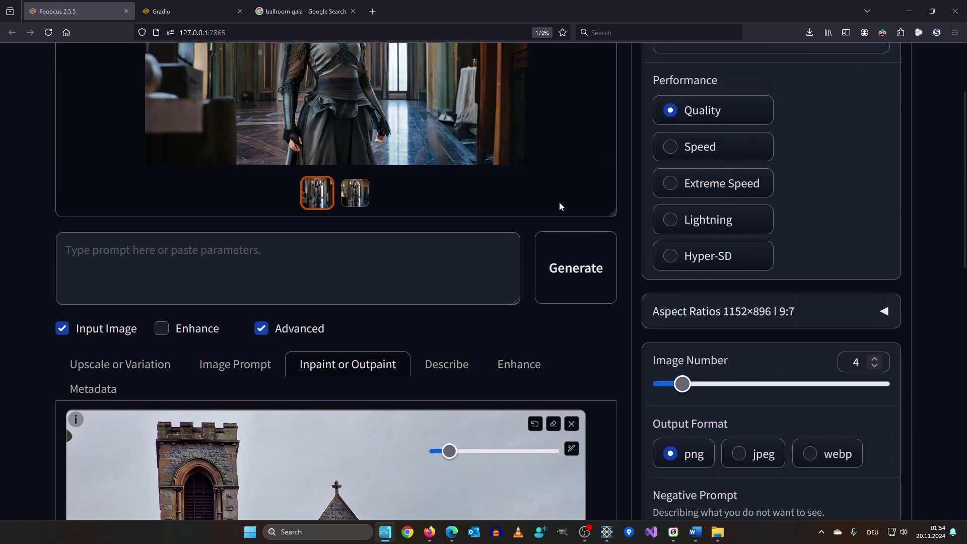
click(604, 260)
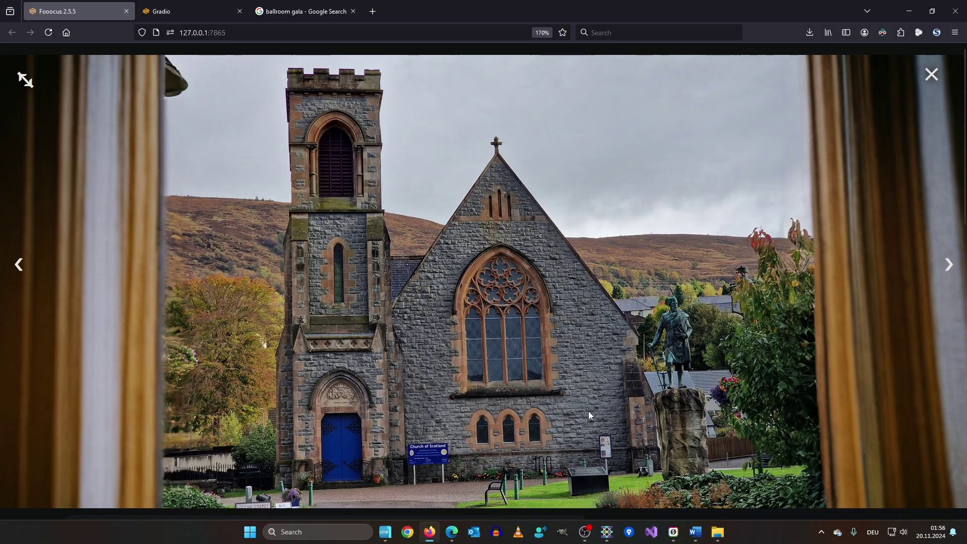
Browse the four church variants framed by curtains, trees, stone wall and shrubs, then close the gallery
click(948, 264)
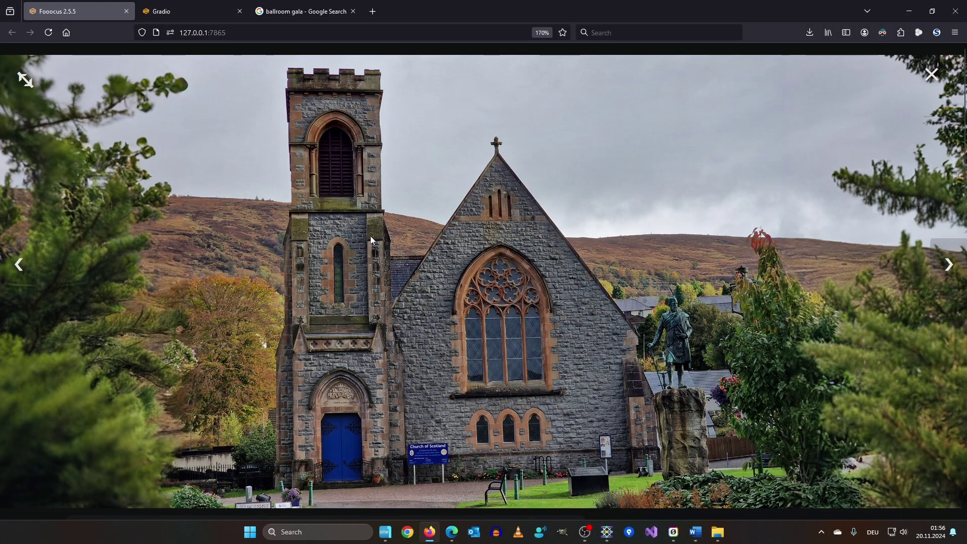
click(948, 265)
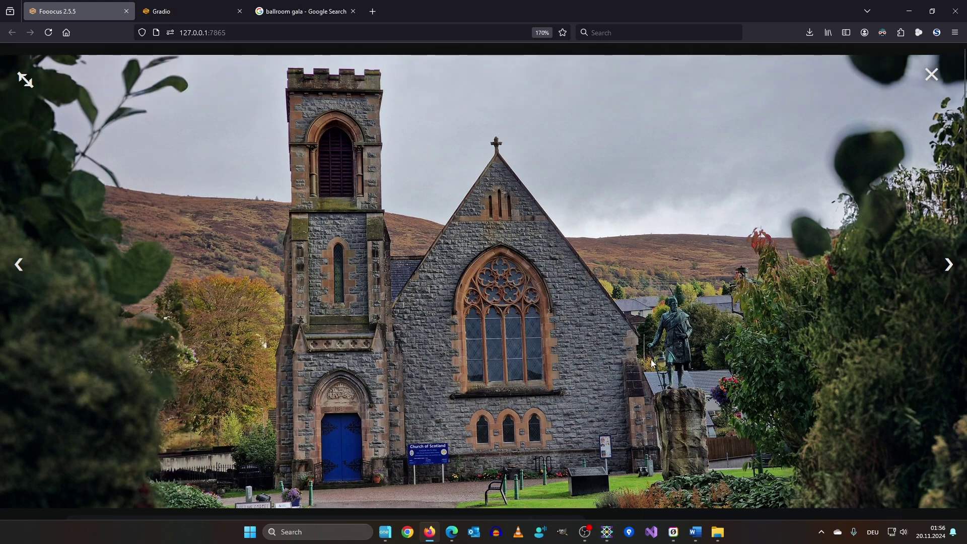
click(940, 279)
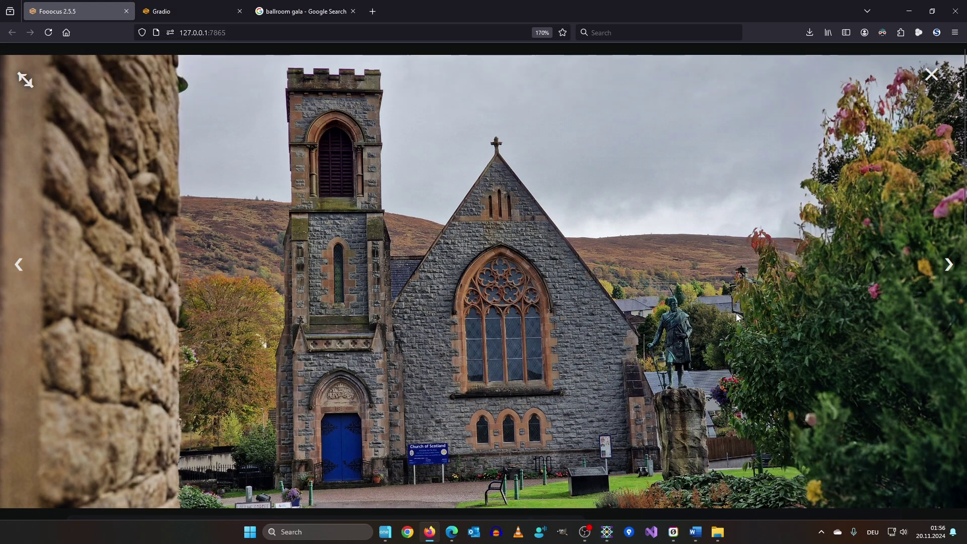
click(931, 75)
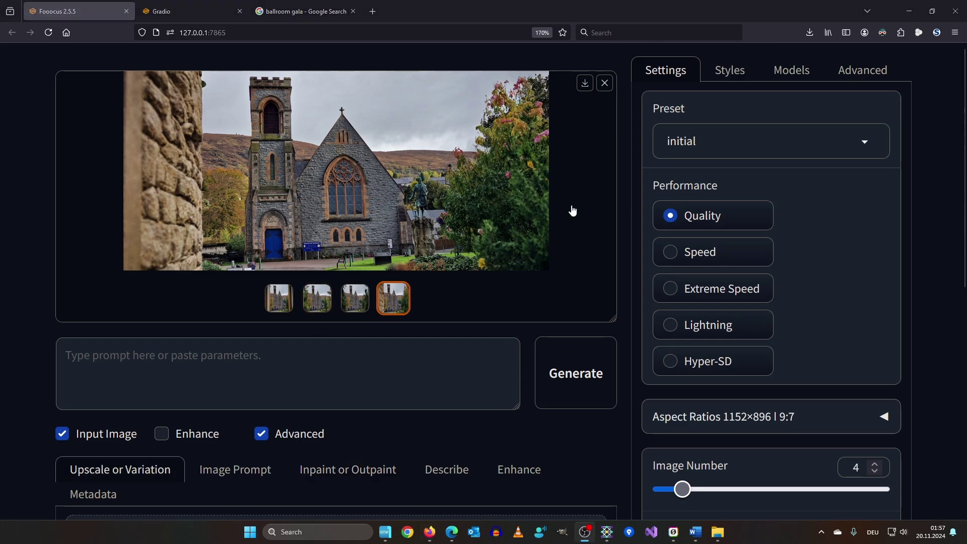
Reopen Inpaint or Outpaint to show the church photo with Left and Right directions ticked
scroll(455, 151, down, 3)
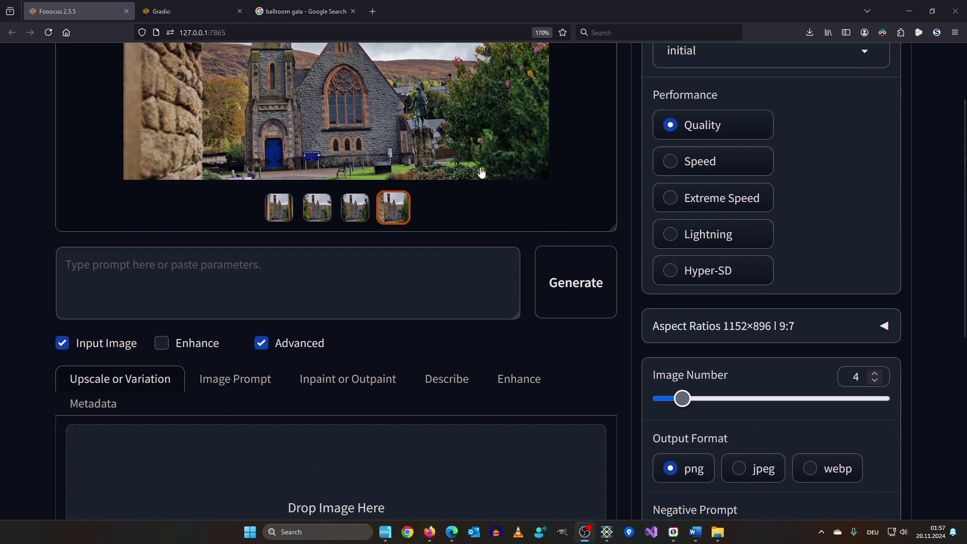
scroll(423, 201, down, 3)
scroll(328, 284, up, 6)
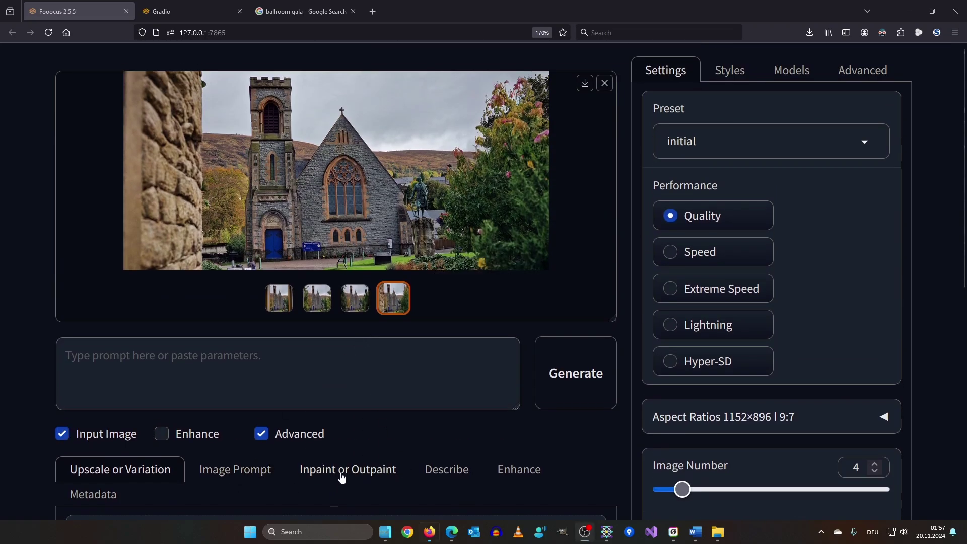
click(370, 470)
scroll(378, 300, down, 15)
scroll(492, 209, up, 3)
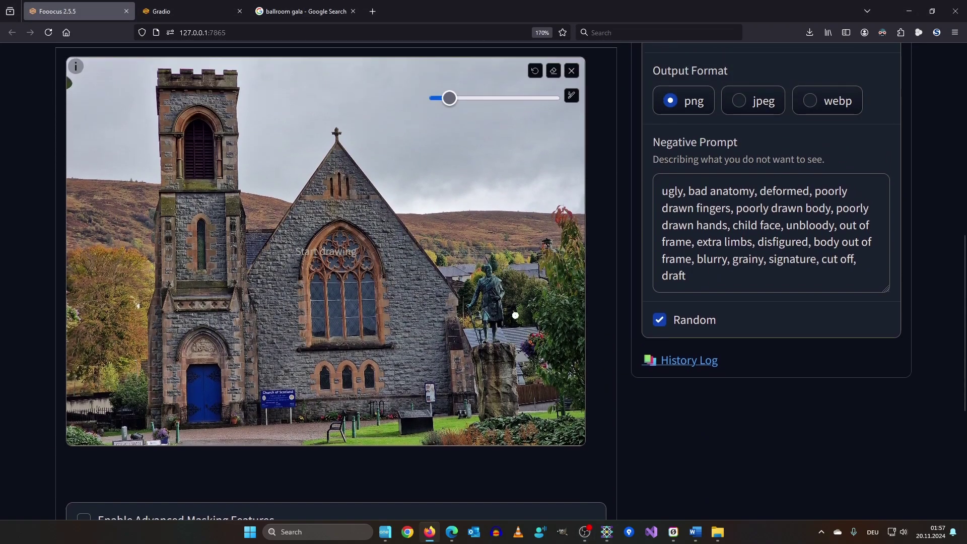
scroll(221, 267, down, 6)
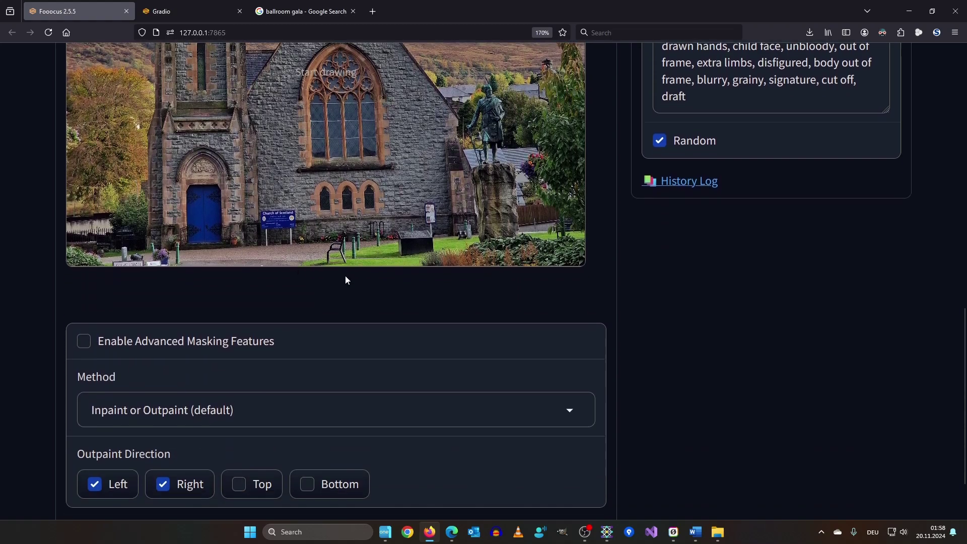